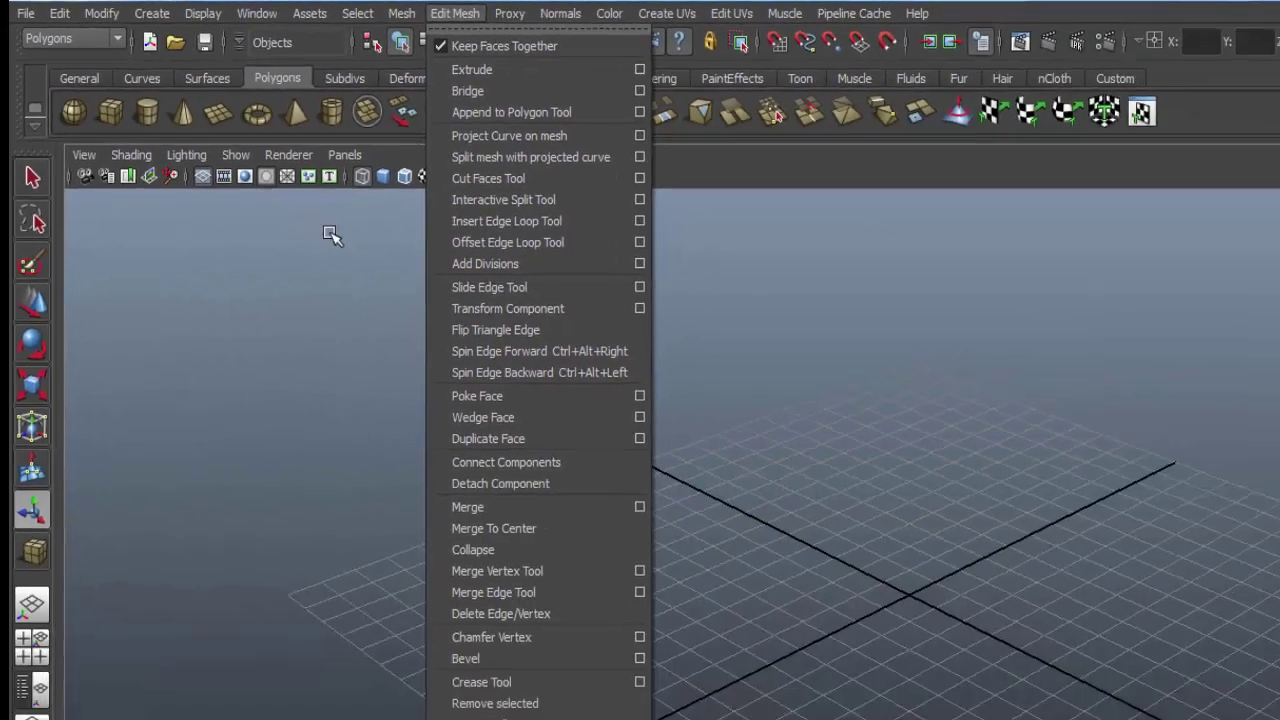
# Create a polygon cube as a low box around the grid centre and display it with solid shading
pyautogui.click(534, 378)
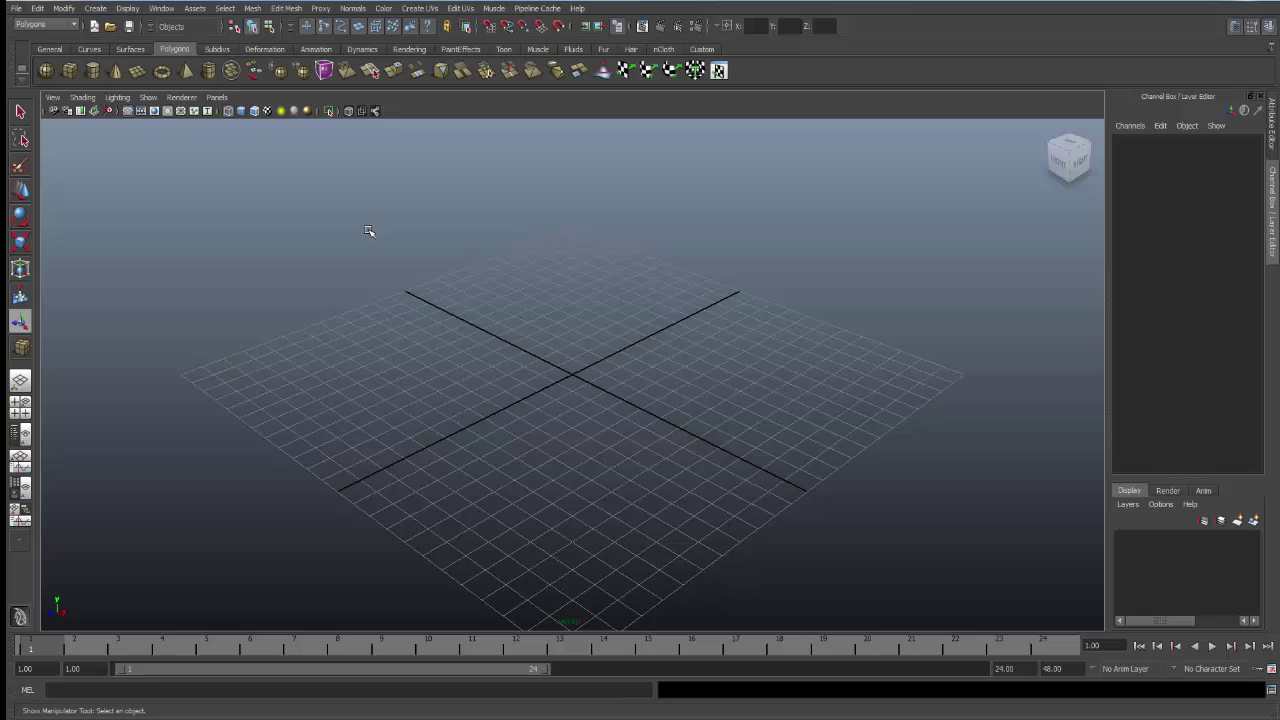
pyautogui.click(70, 75)
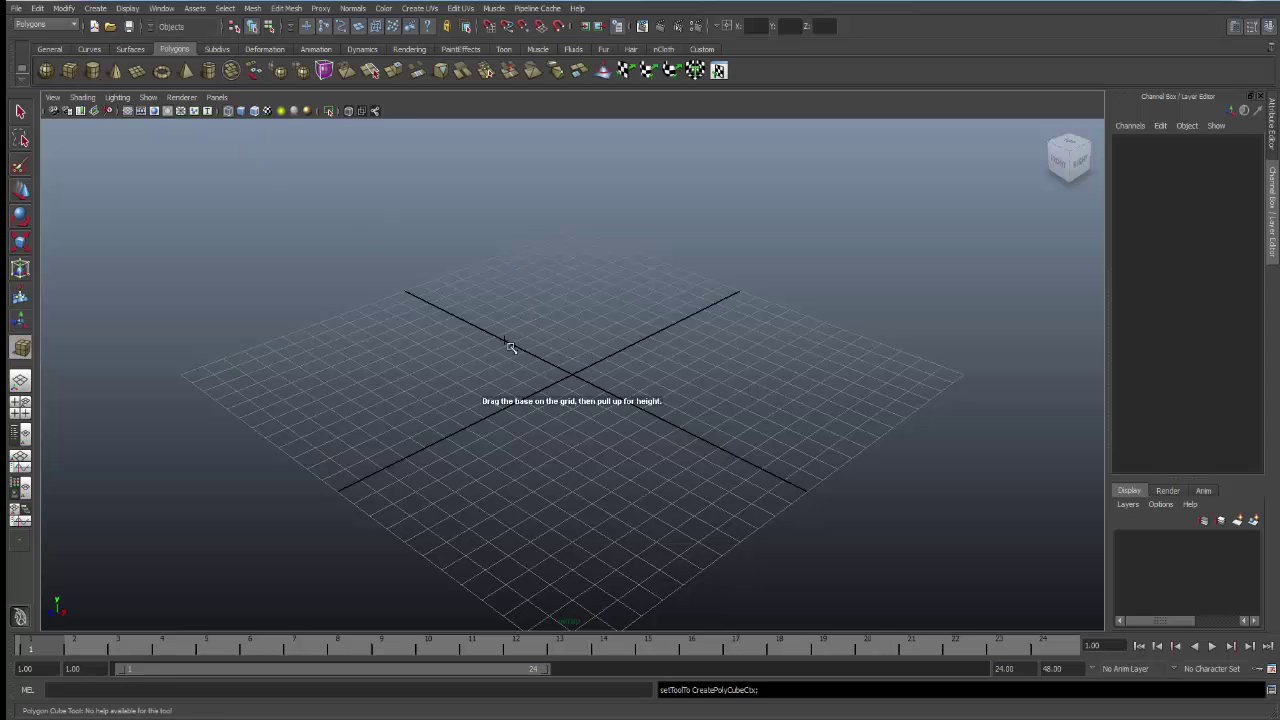
pyautogui.moveTo(497, 364); pyautogui.dragTo(708, 288)
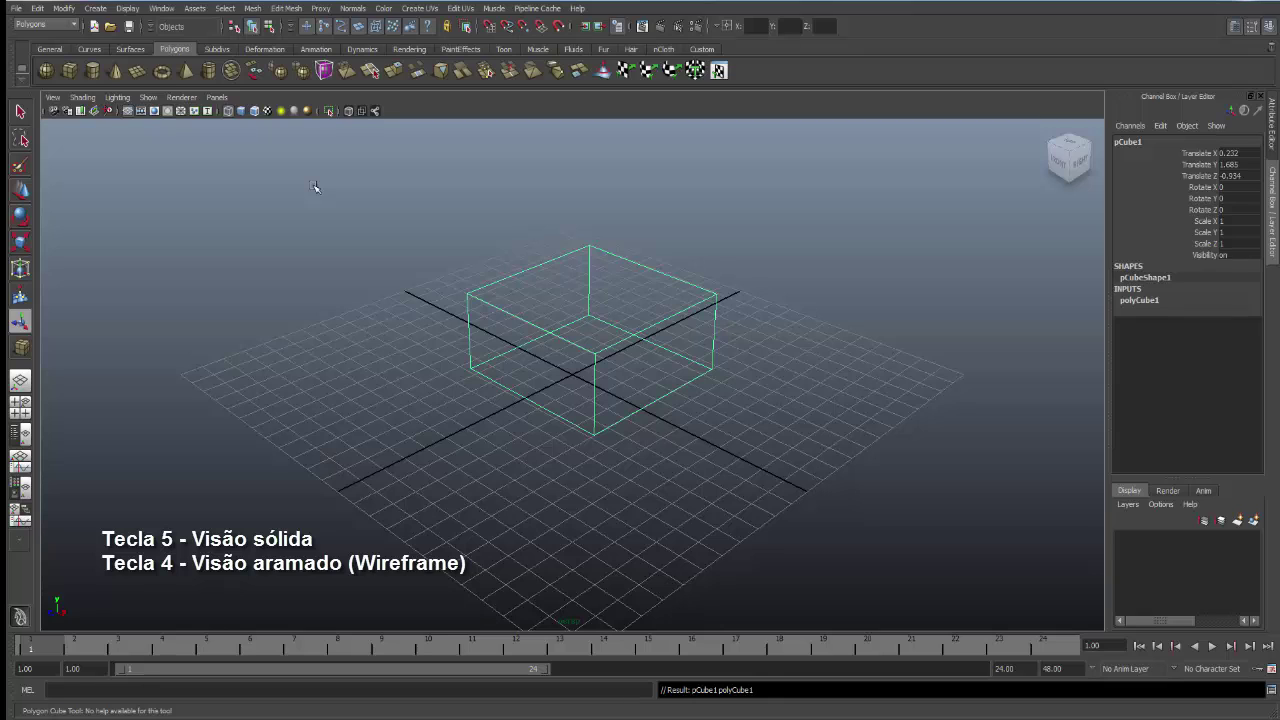
pyautogui.press('5')
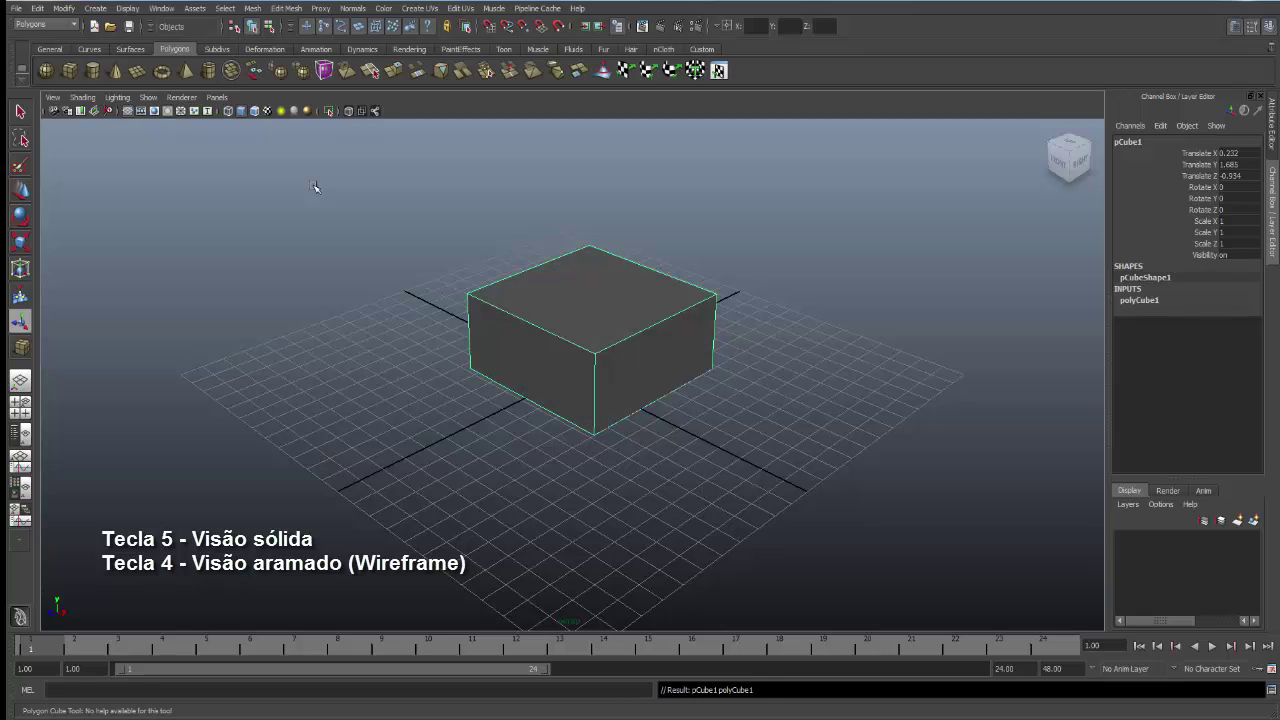
pyautogui.press('4')
pyautogui.click(241, 112)
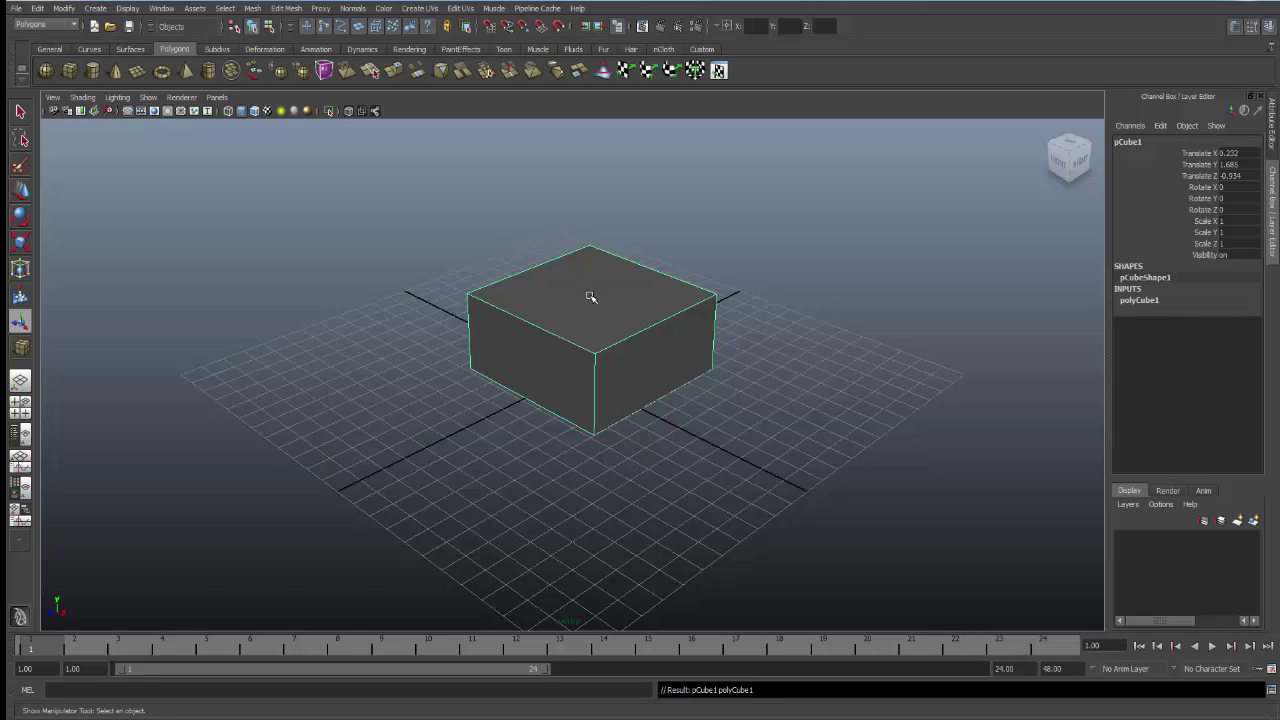
# Switch the box to edge selection and pick several edges one at a time, ending with the top face's front-left edge
pyautogui.rightClick(590, 296)
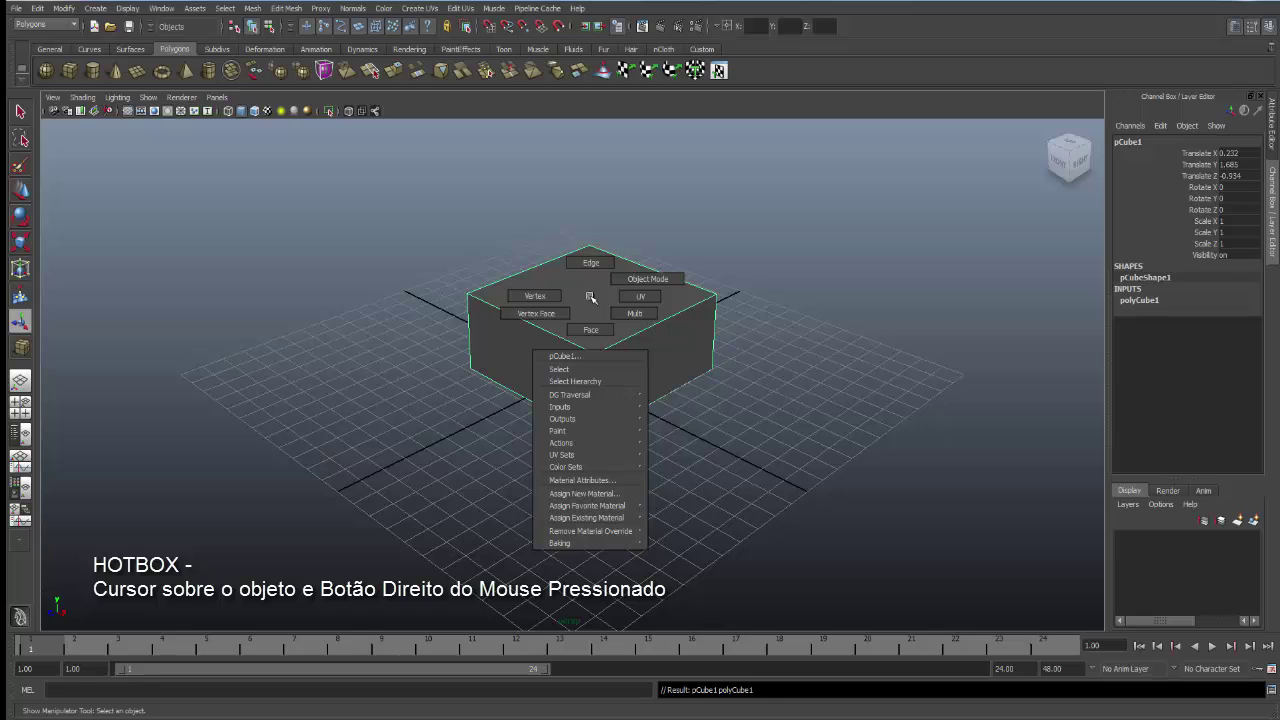
pyautogui.moveTo(590, 298); pyautogui.dragTo(587, 266, button='right')
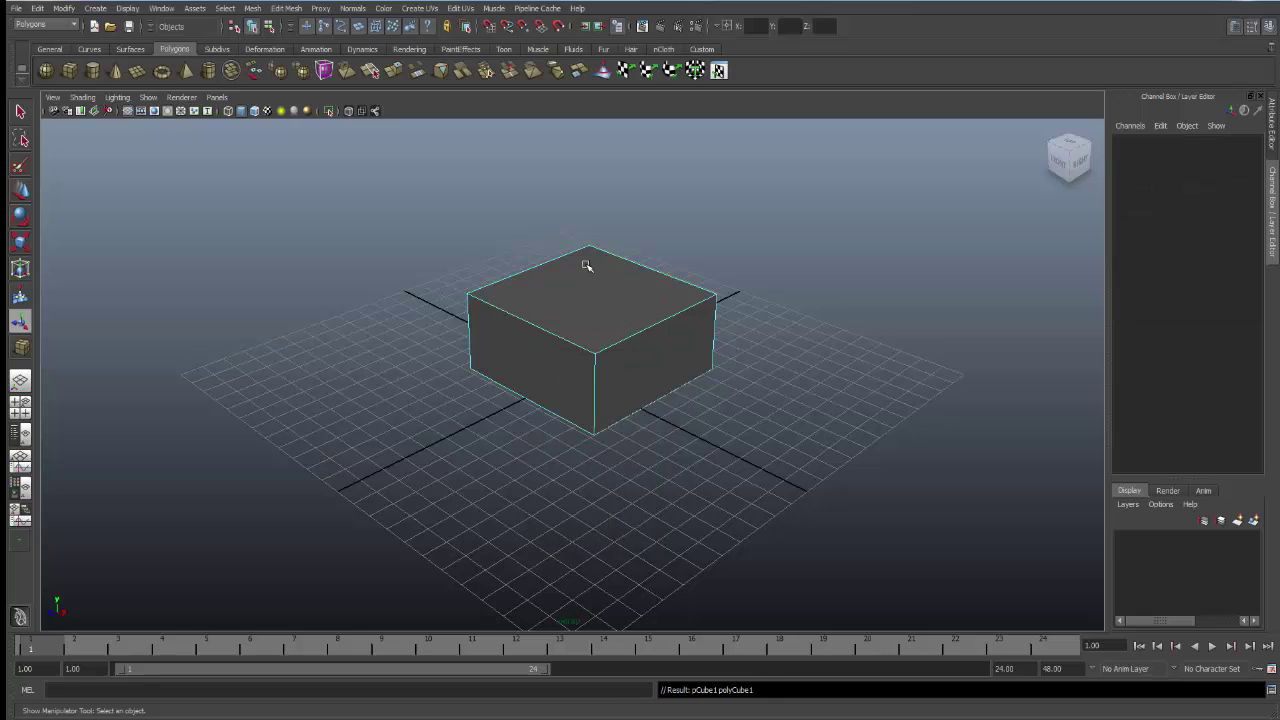
pyautogui.click(514, 317)
pyautogui.click(614, 263)
pyautogui.click(632, 264)
pyautogui.click(657, 322)
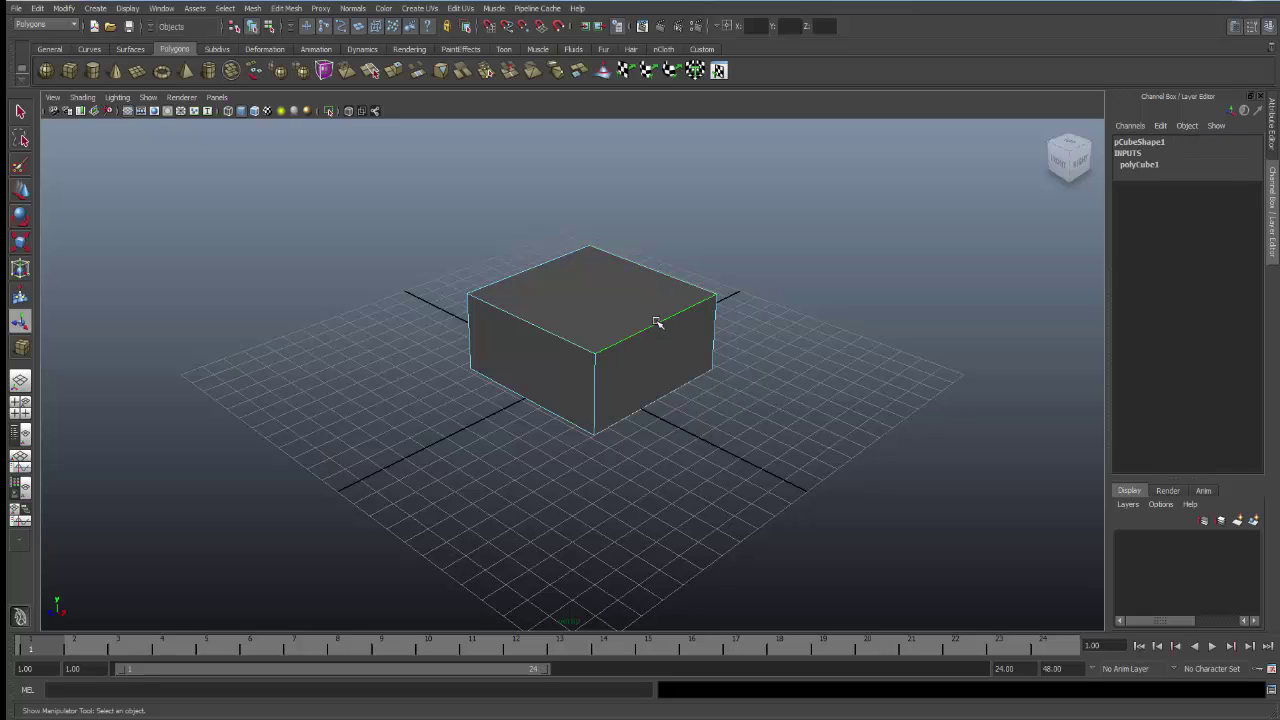
pyautogui.click(537, 323)
pyautogui.click(529, 277)
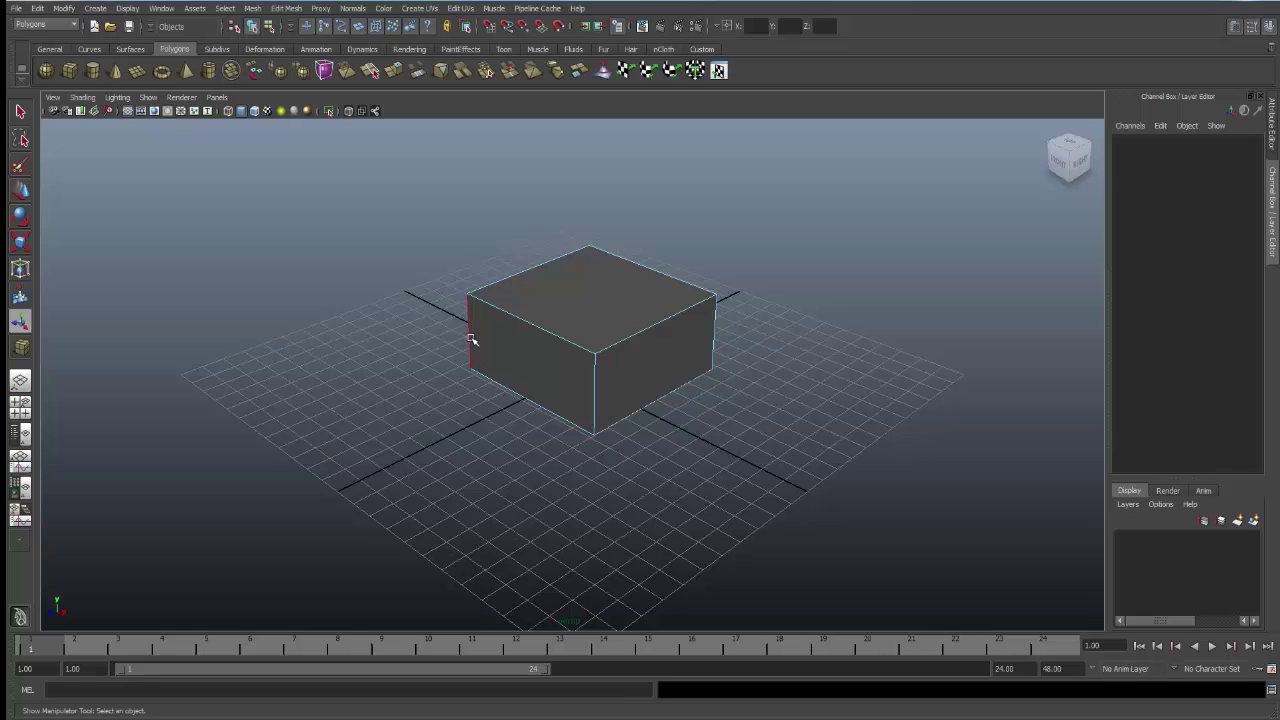
pyautogui.click(472, 340)
pyautogui.click(514, 393)
pyautogui.click(595, 388)
pyautogui.click(529, 322)
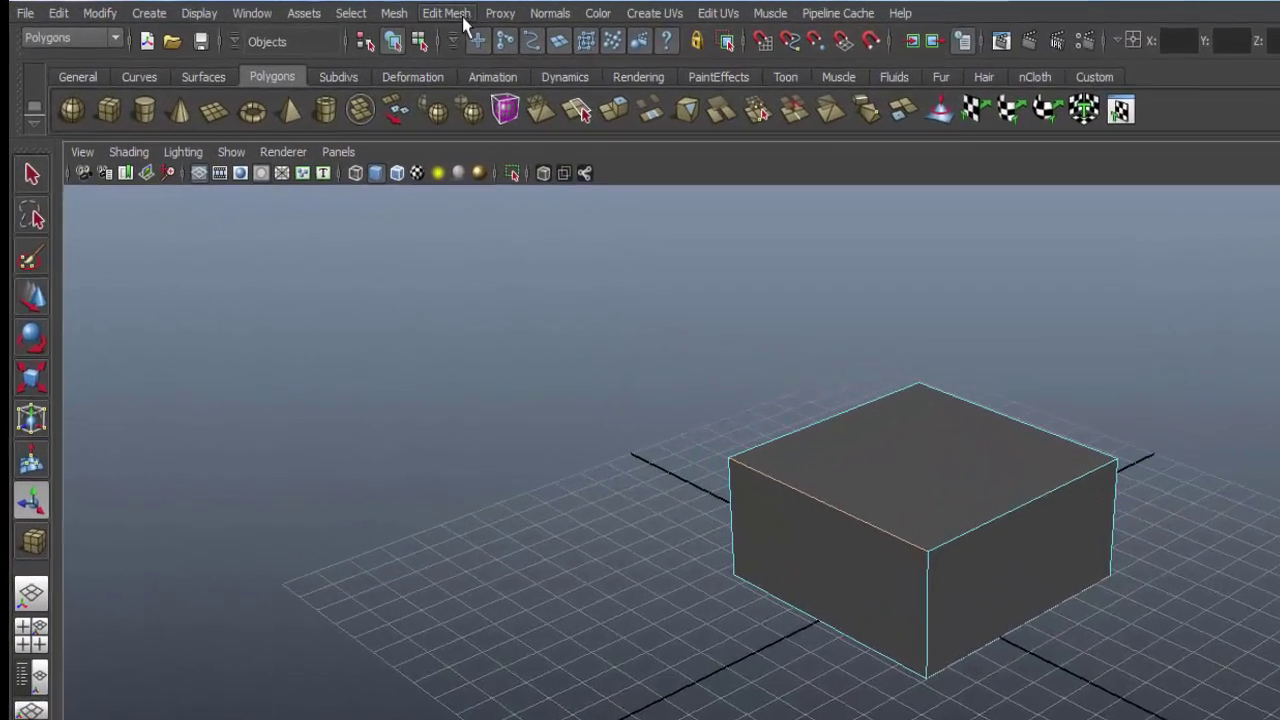
# Review the Extrude Edge options and close them without applying any change
pyautogui.click(289, 10)
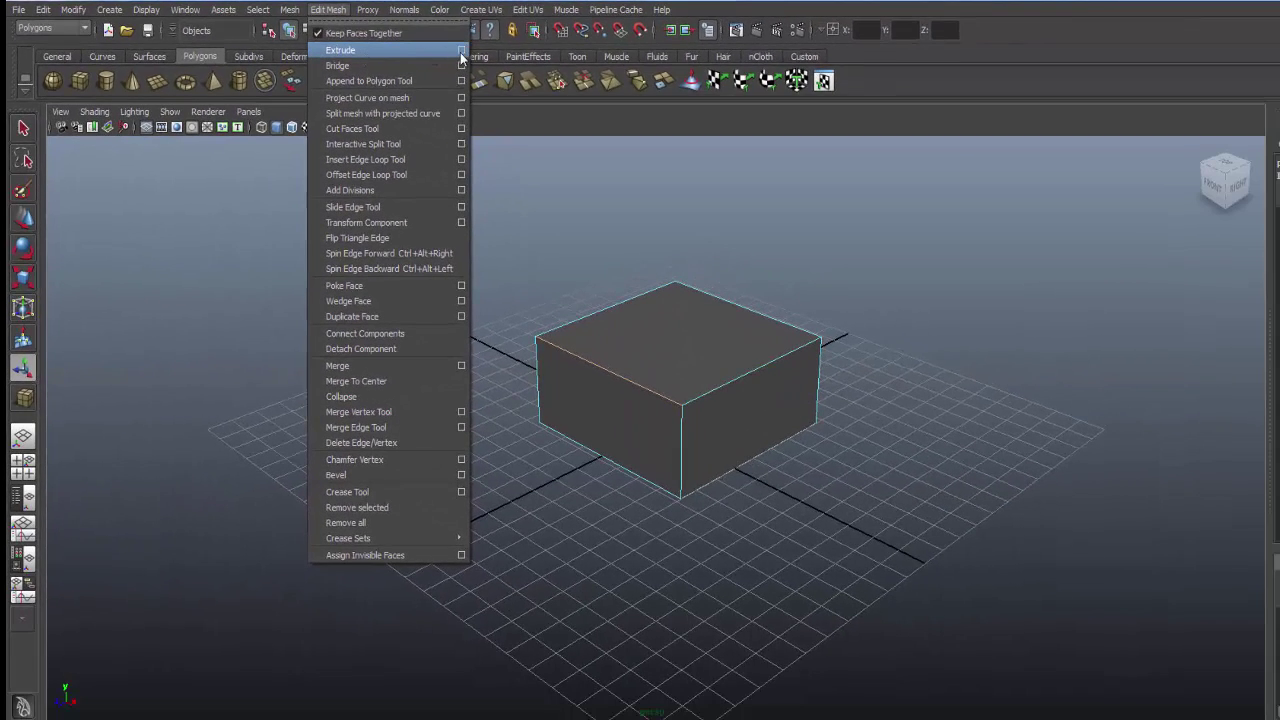
pyautogui.click(461, 50)
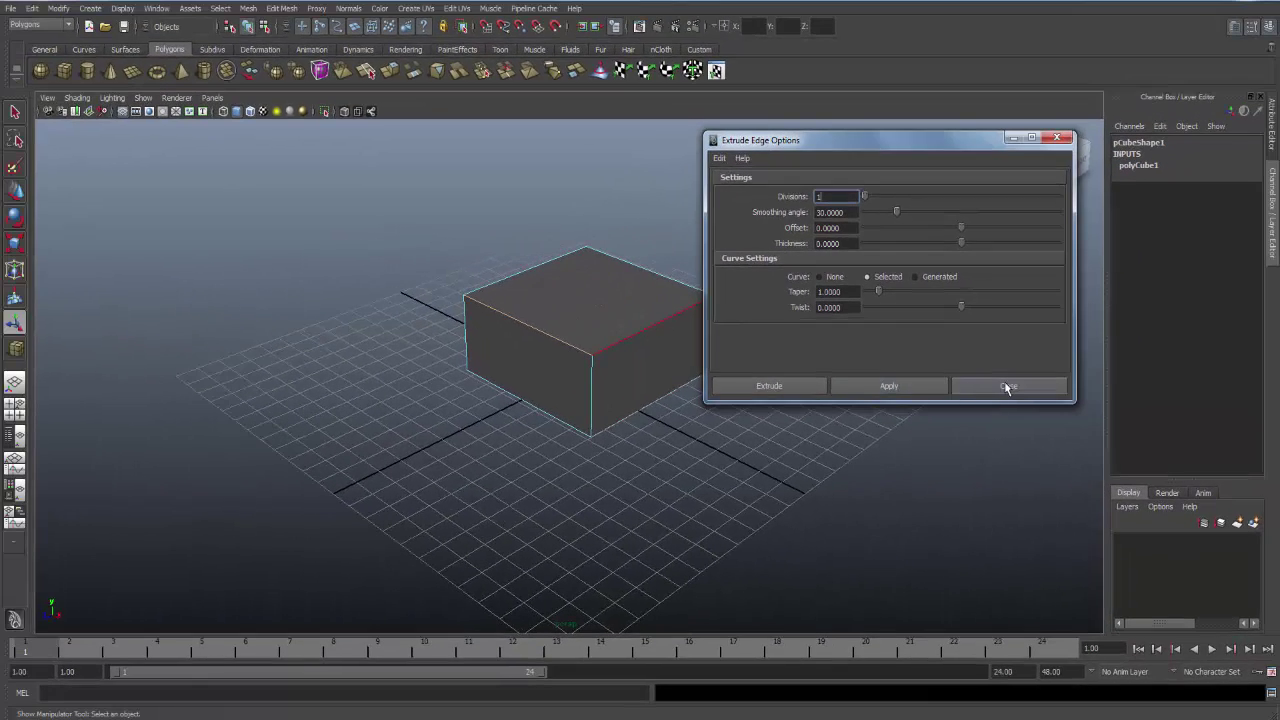
pyautogui.click(1007, 387)
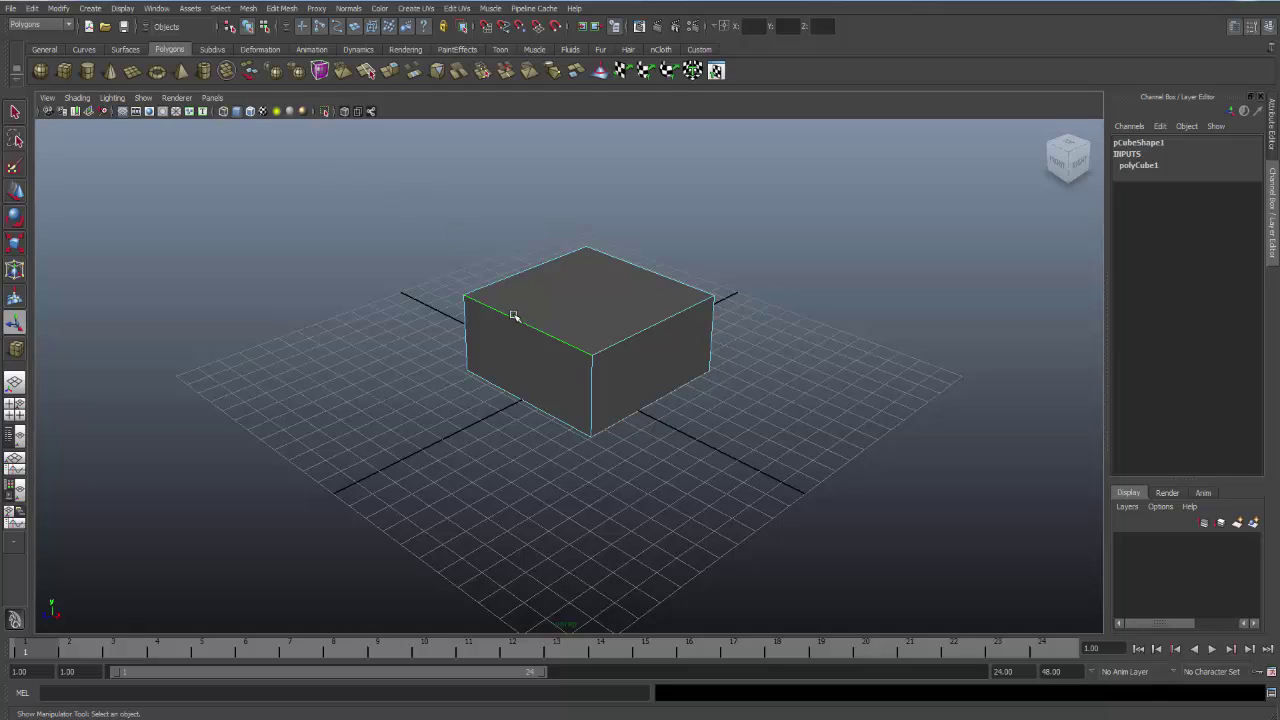
# Extrude the top face's front-left edge in place, then try the Move, Rotate and Scale tools on it
pyautogui.click(282, 8)
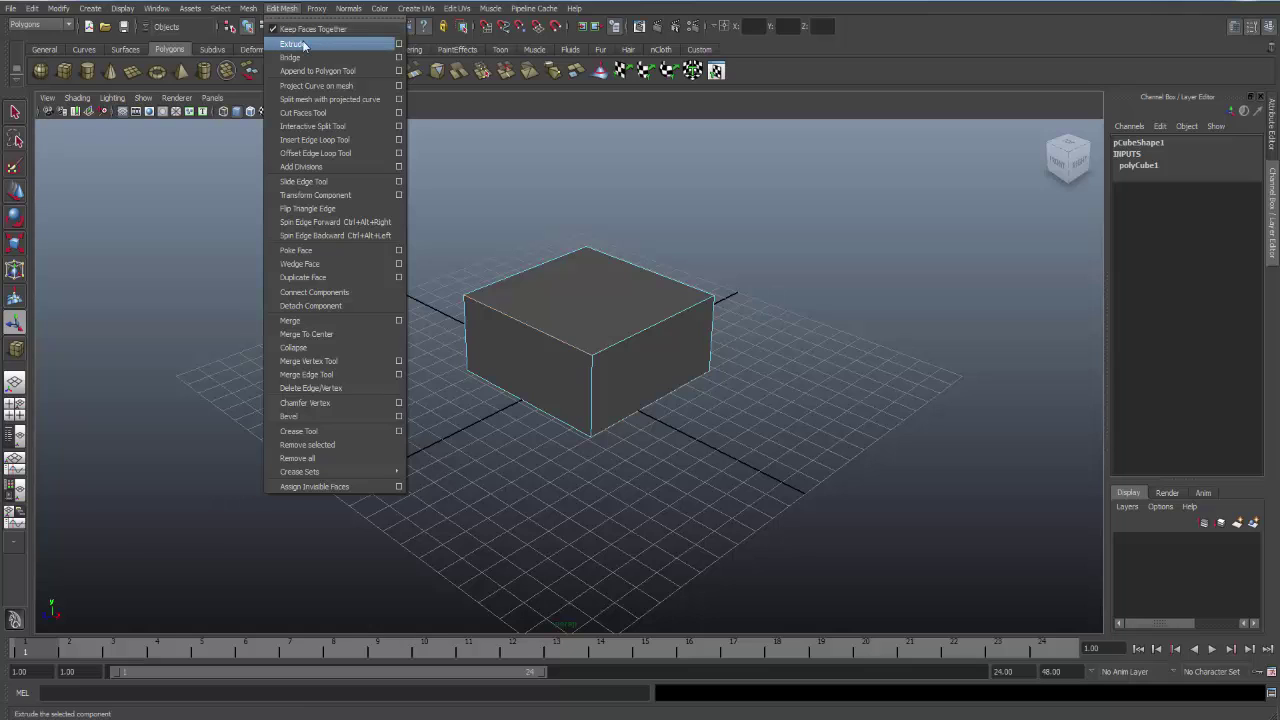
pyautogui.click(304, 45)
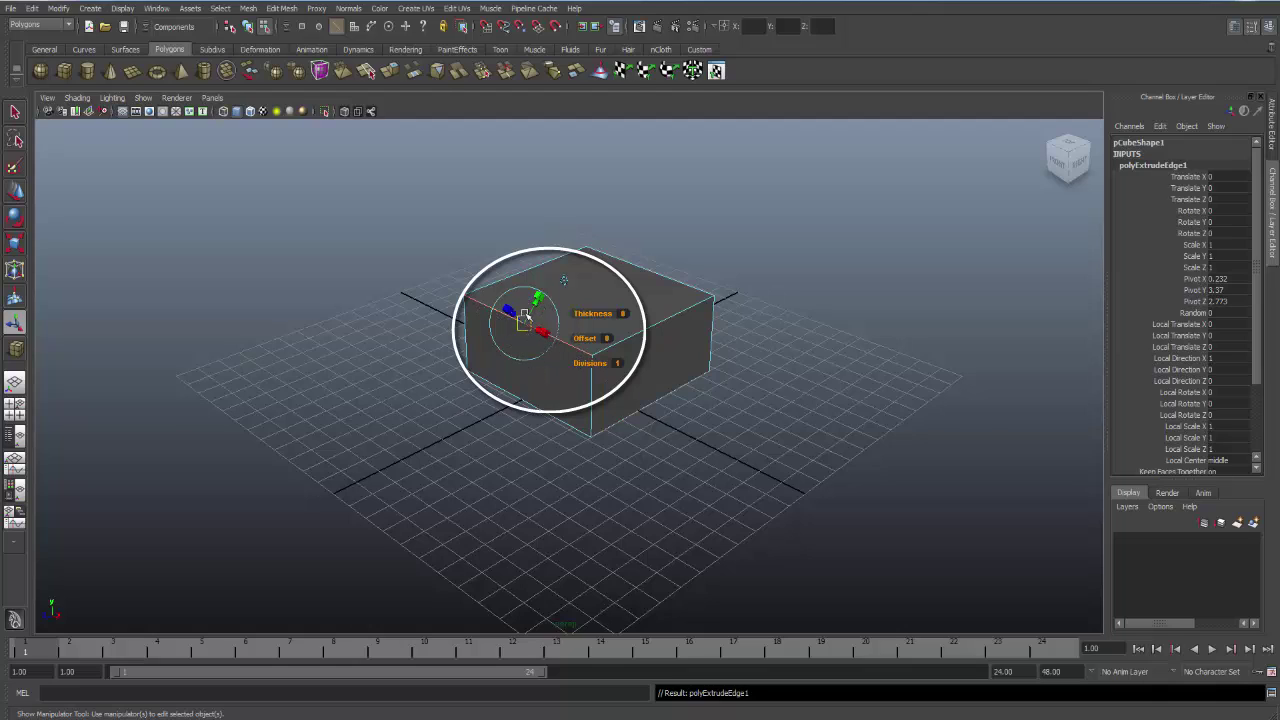
pyautogui.click(15, 192)
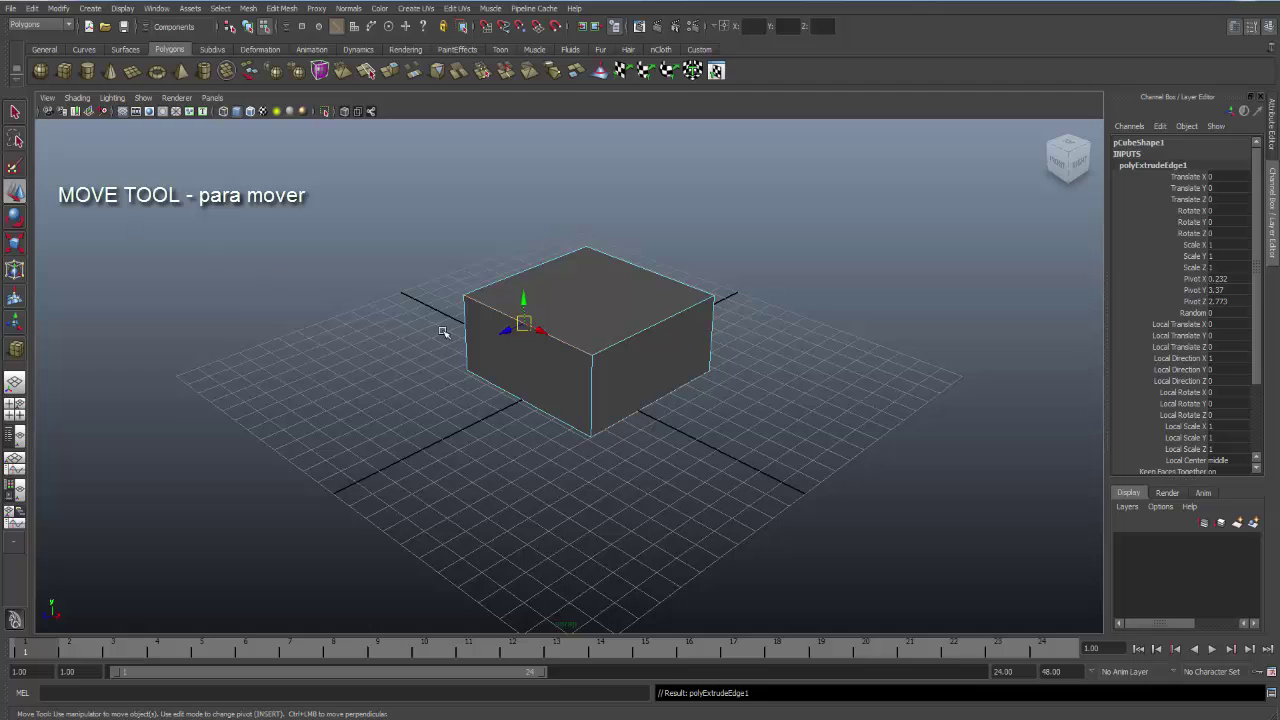
pyautogui.click(16, 218)
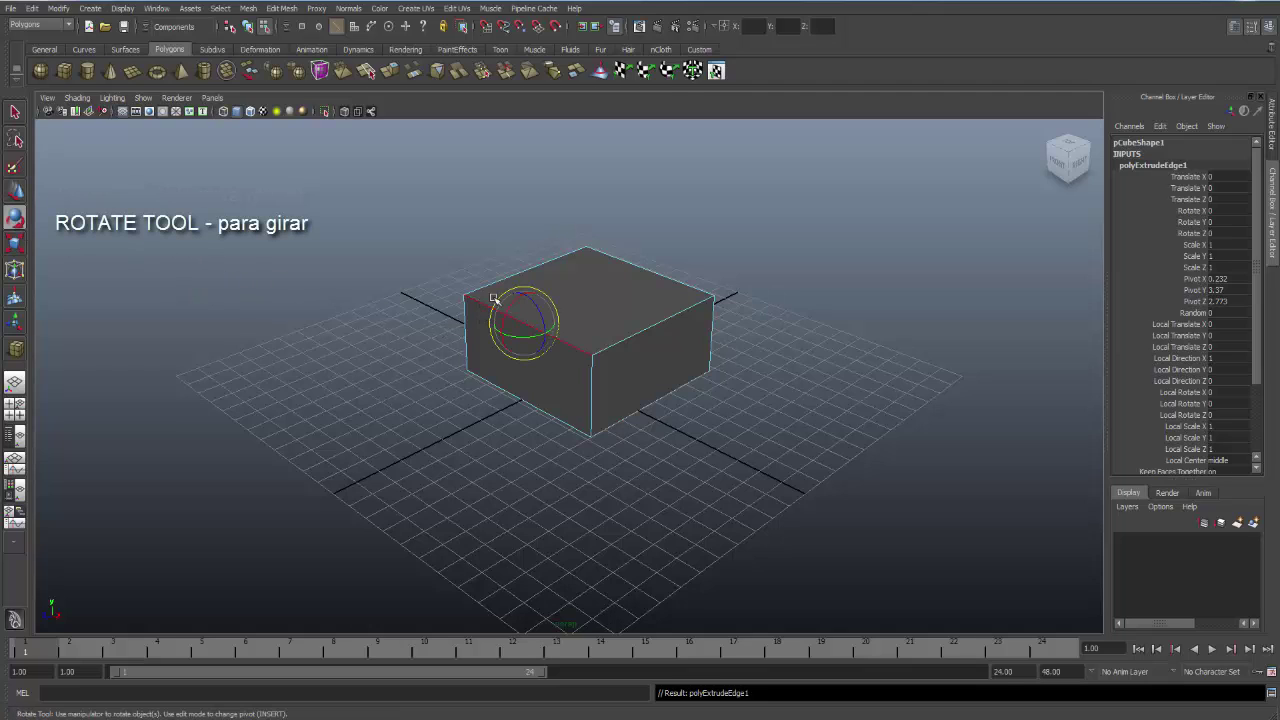
pyautogui.click(15, 243)
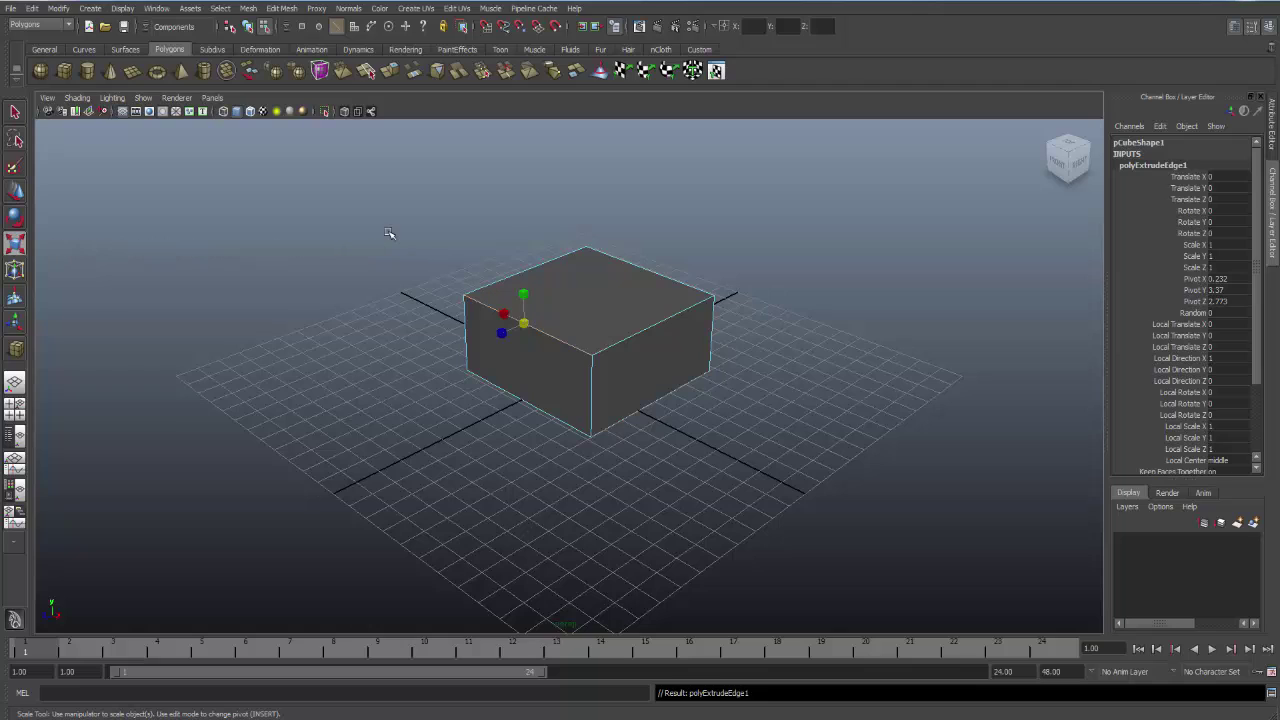
# Extrude the front-left top edge again and pull it outward into a flap, by about -3.96, -2.72 and 6.0 in local X, Y and Z
pyautogui.click(272, 8)
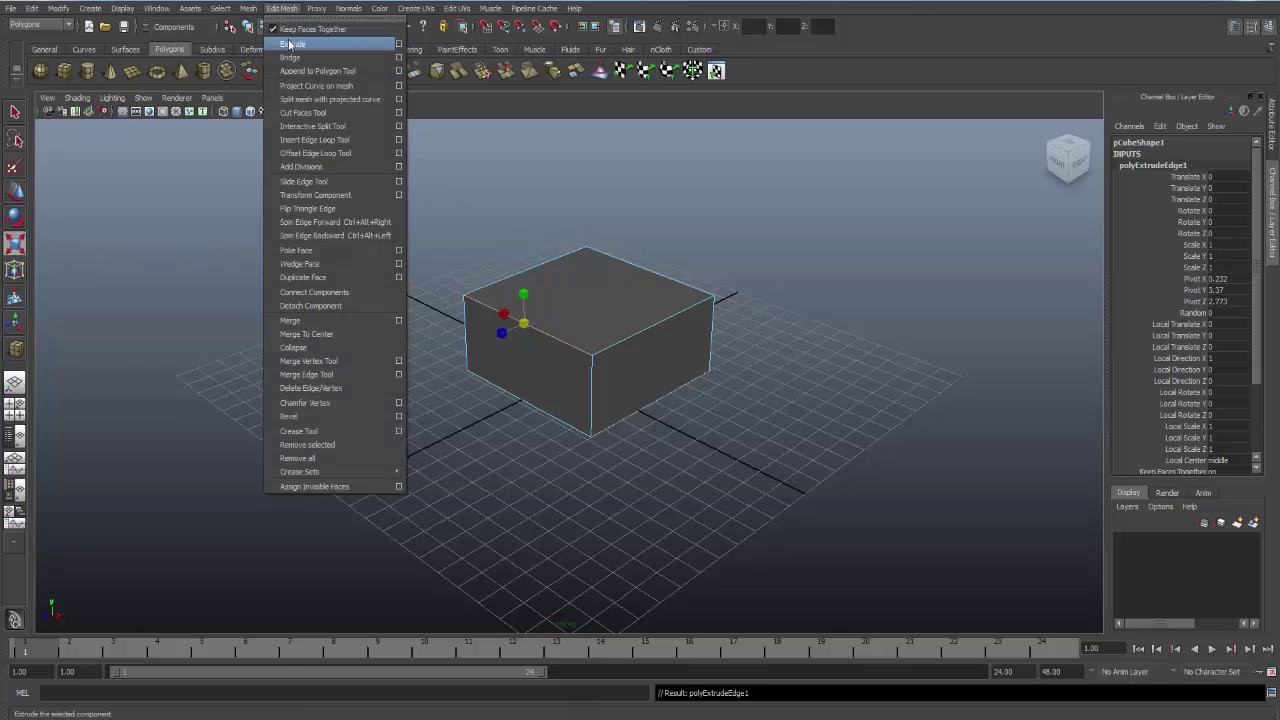
pyautogui.click(288, 42)
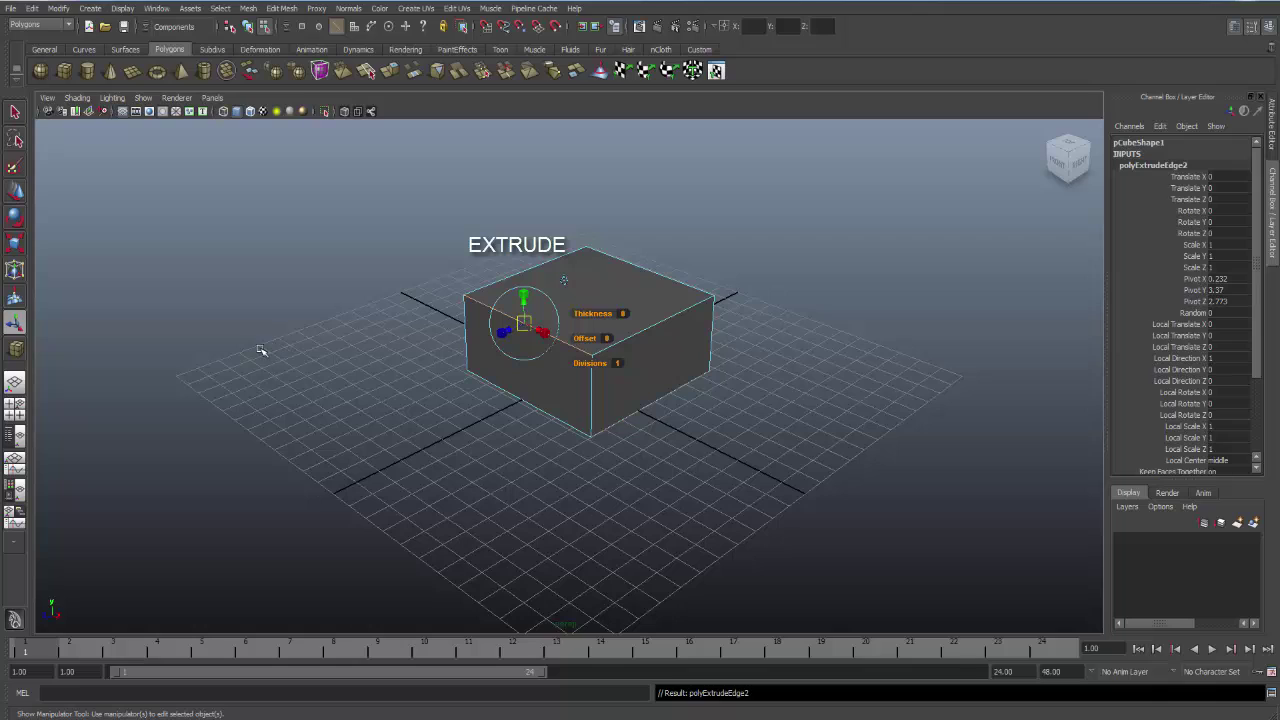
pyautogui.click(517, 327)
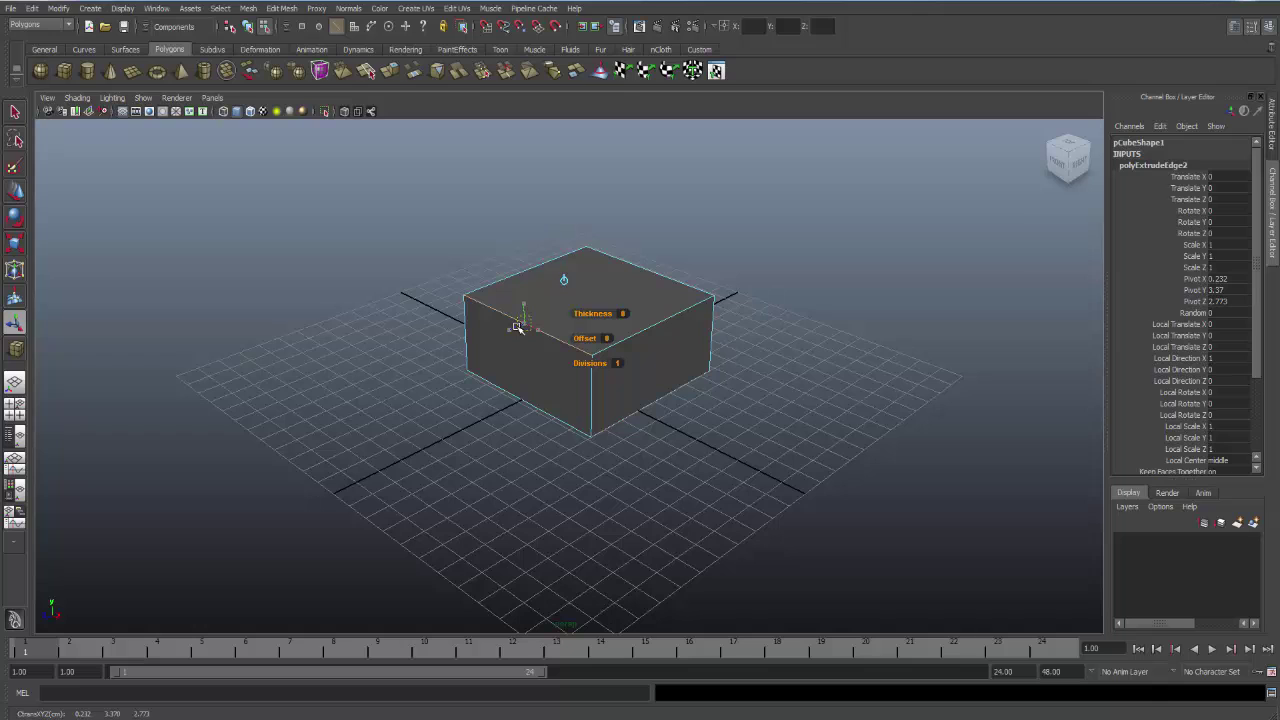
pyautogui.moveTo(517, 327); pyautogui.dragTo(345, 407)
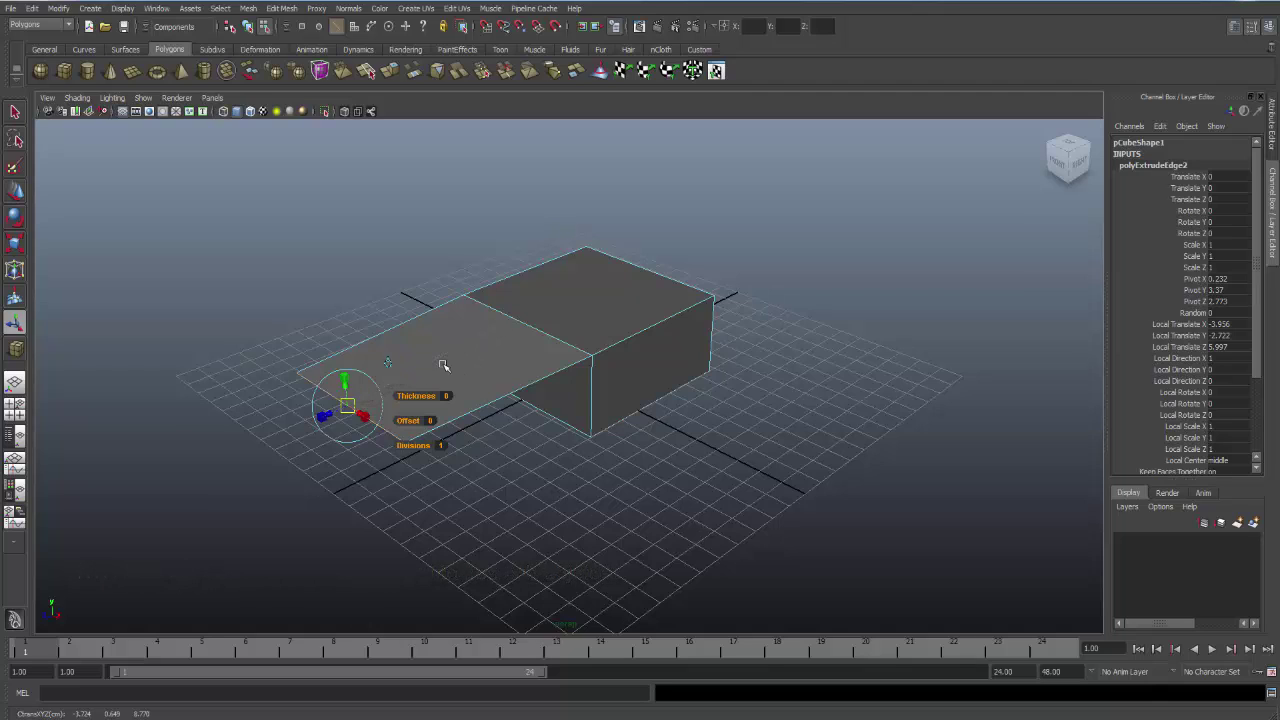
# Extrude the top face's front-right edge and raise it about 5.88 along local Y
pyautogui.click(657, 327)
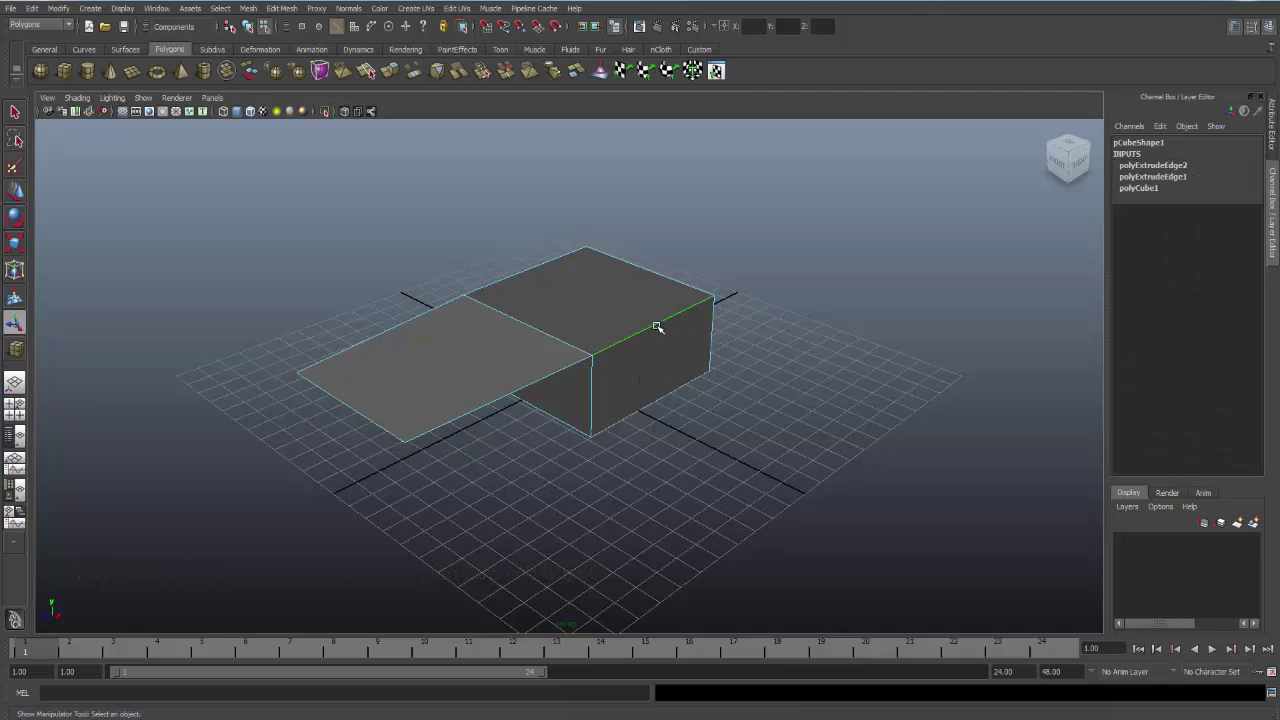
pyautogui.click(281, 8)
pyautogui.click(290, 45)
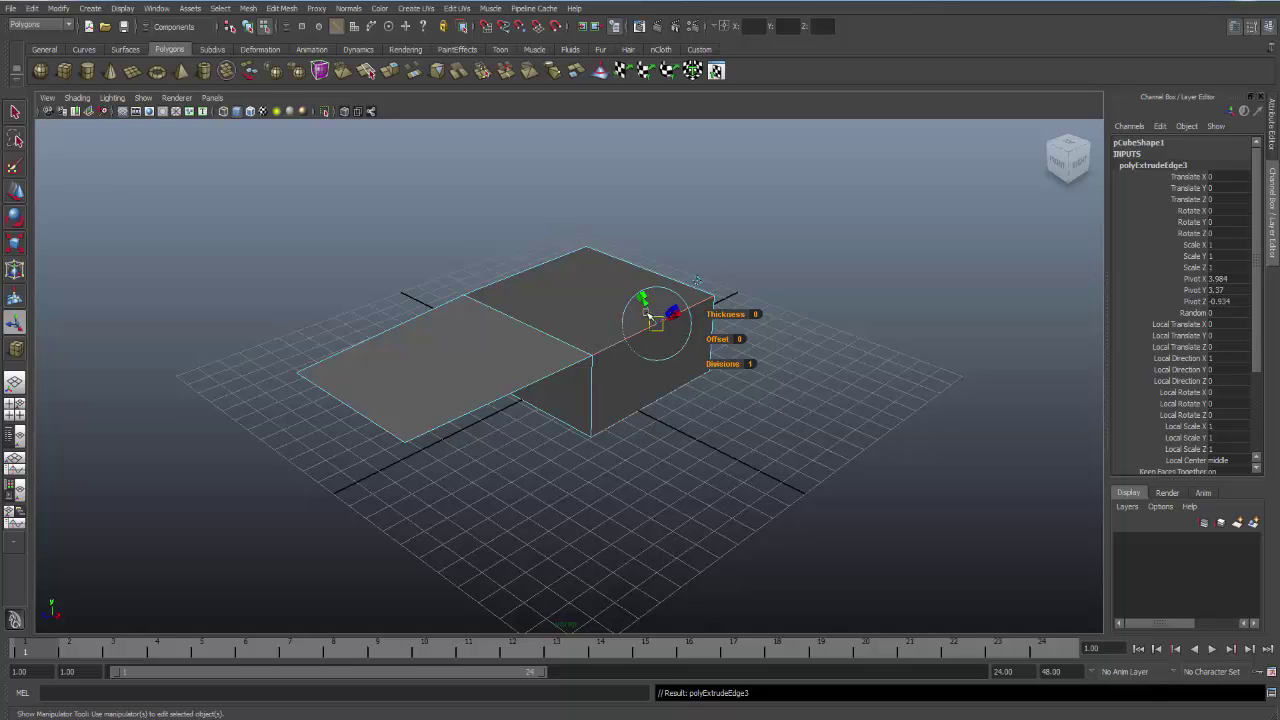
pyautogui.moveTo(648, 308); pyautogui.dragTo(538, 203)
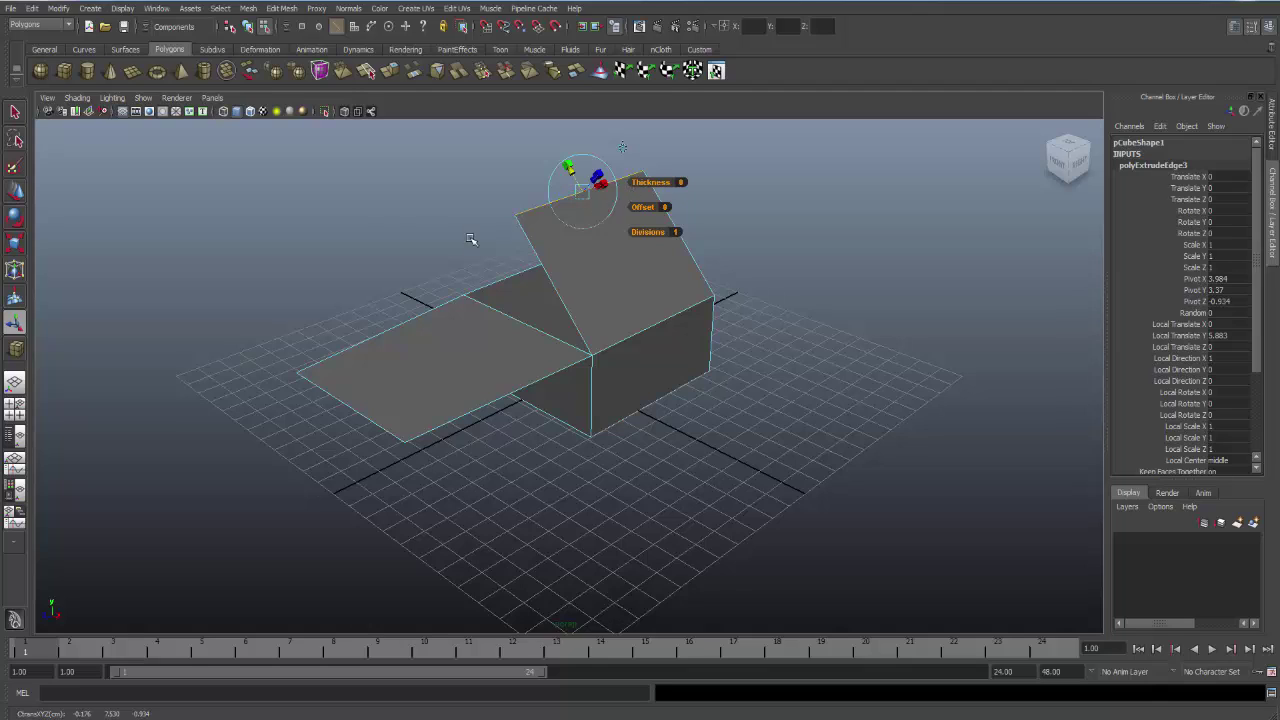
# Move the raised edge outward along X and down along Y to form a flap roughly level with the box's top
pyautogui.click(15, 192)
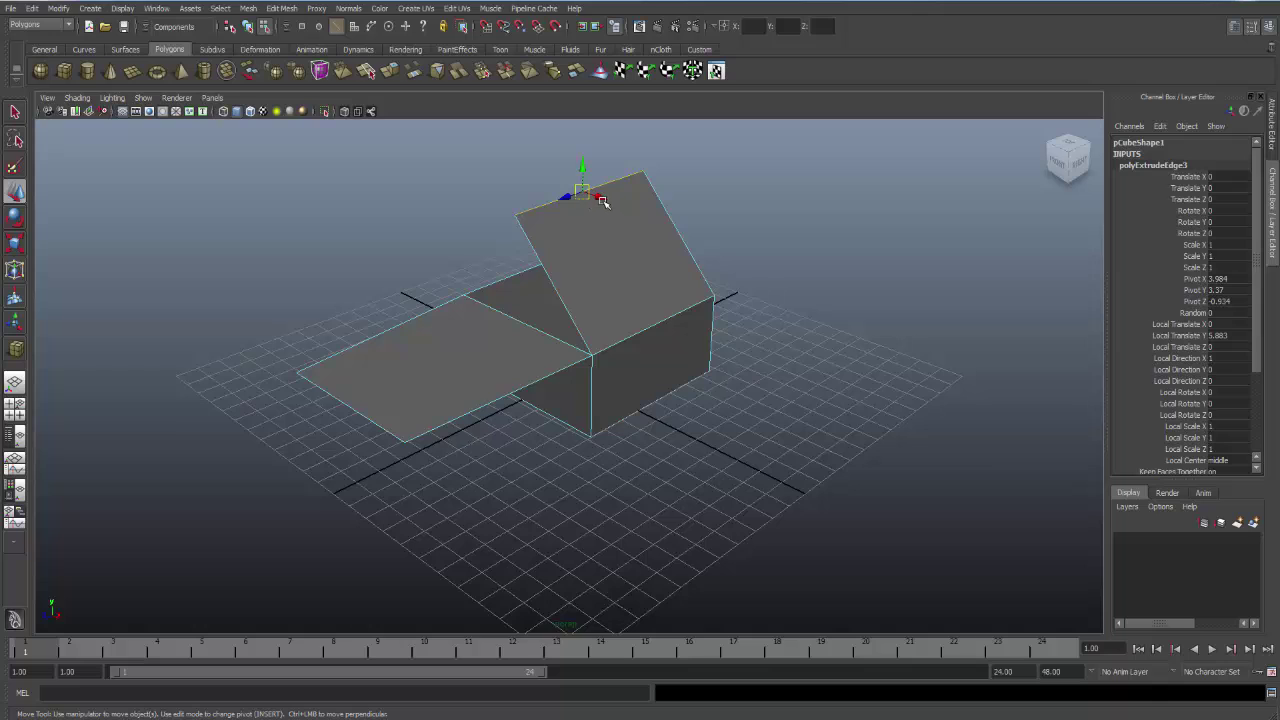
pyautogui.moveTo(602, 200); pyautogui.dragTo(781, 321)
pyautogui.moveTo(773, 234); pyautogui.dragTo(781, 351)
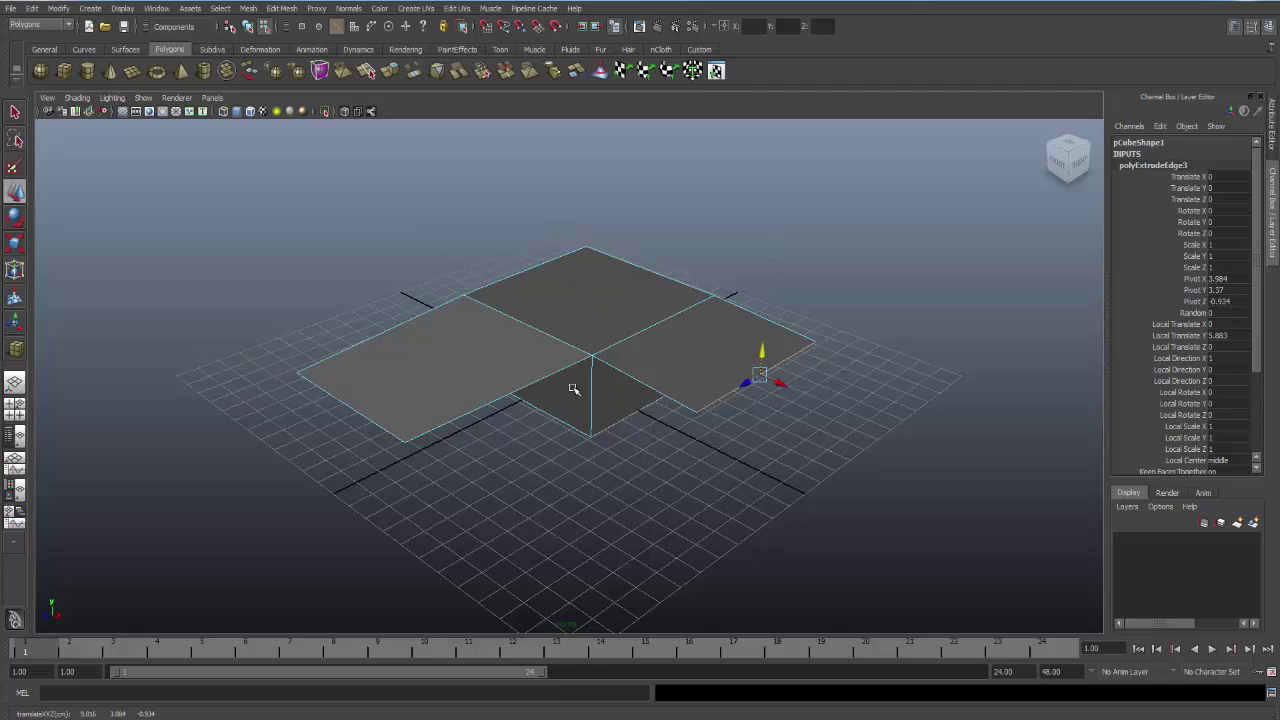
# Switch the mesh to face selection and pick the flap, side and top faces one at a time
pyautogui.rightClick(595, 296)
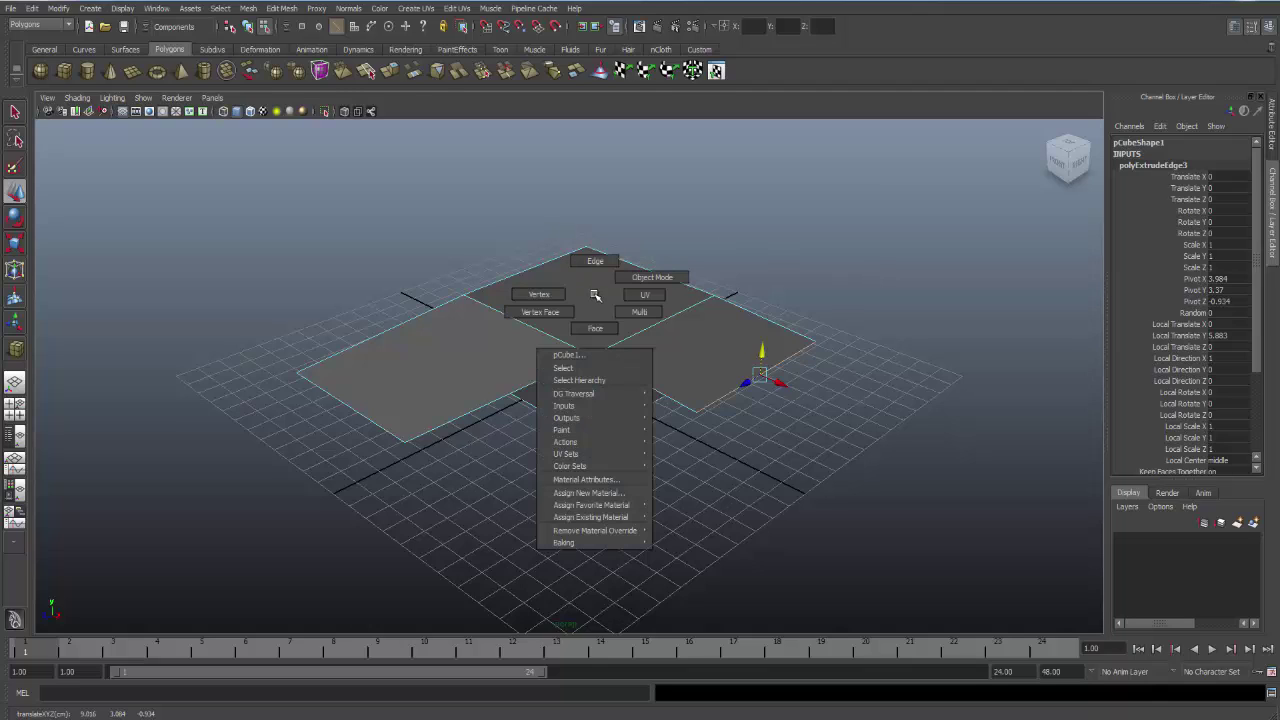
pyautogui.moveTo(595, 296); pyautogui.dragTo(596, 328, button='right')
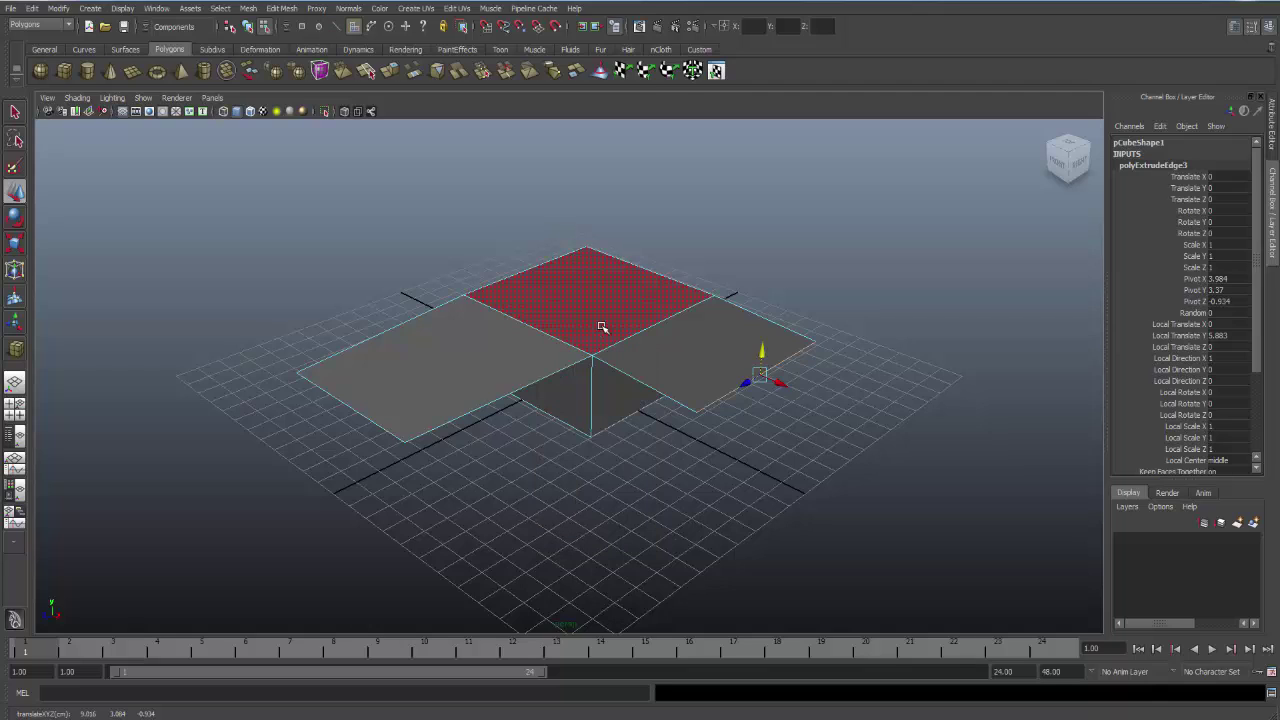
pyautogui.click(594, 297)
pyautogui.click(492, 346)
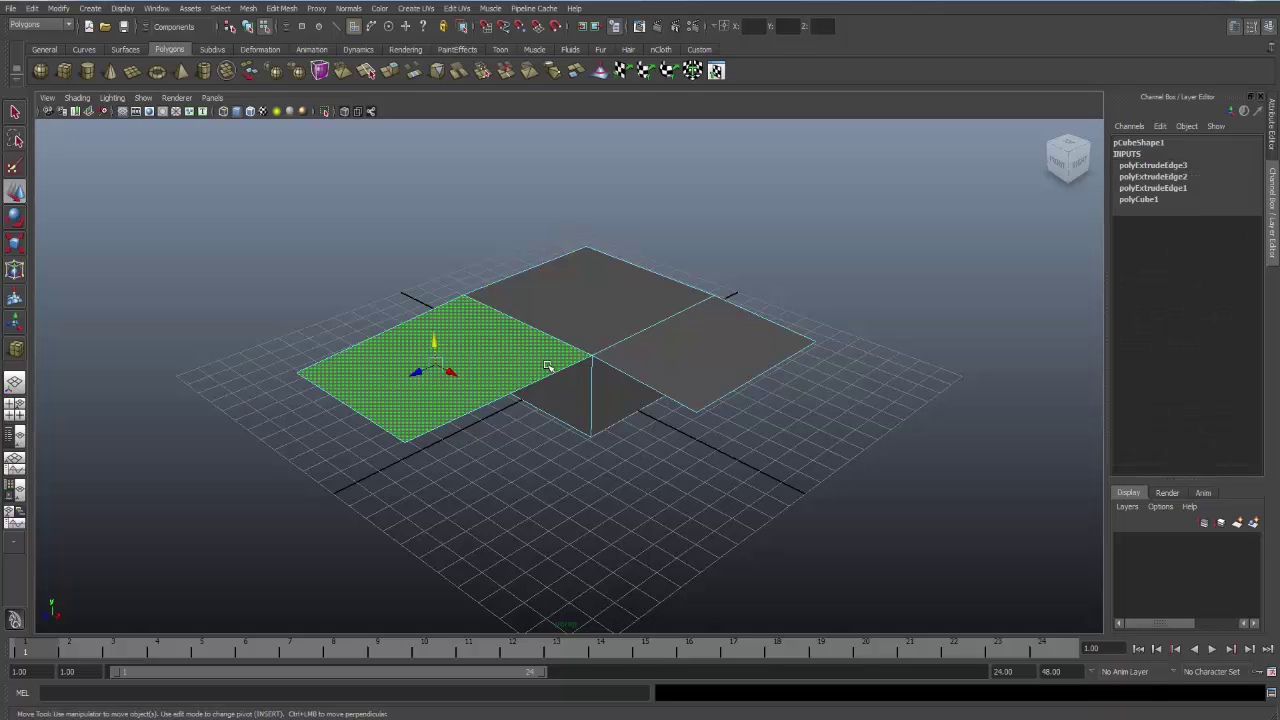
pyautogui.click(571, 397)
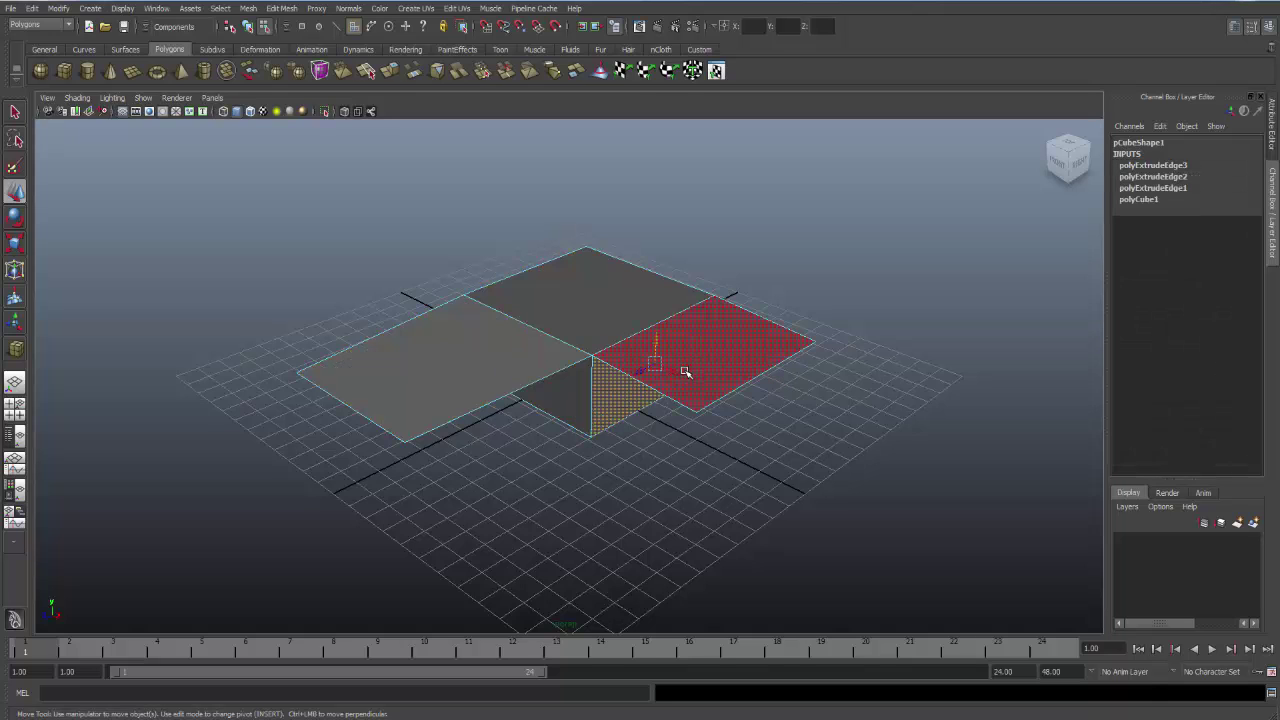
pyautogui.click(646, 354)
pyautogui.click(614, 306)
pyautogui.click(527, 330)
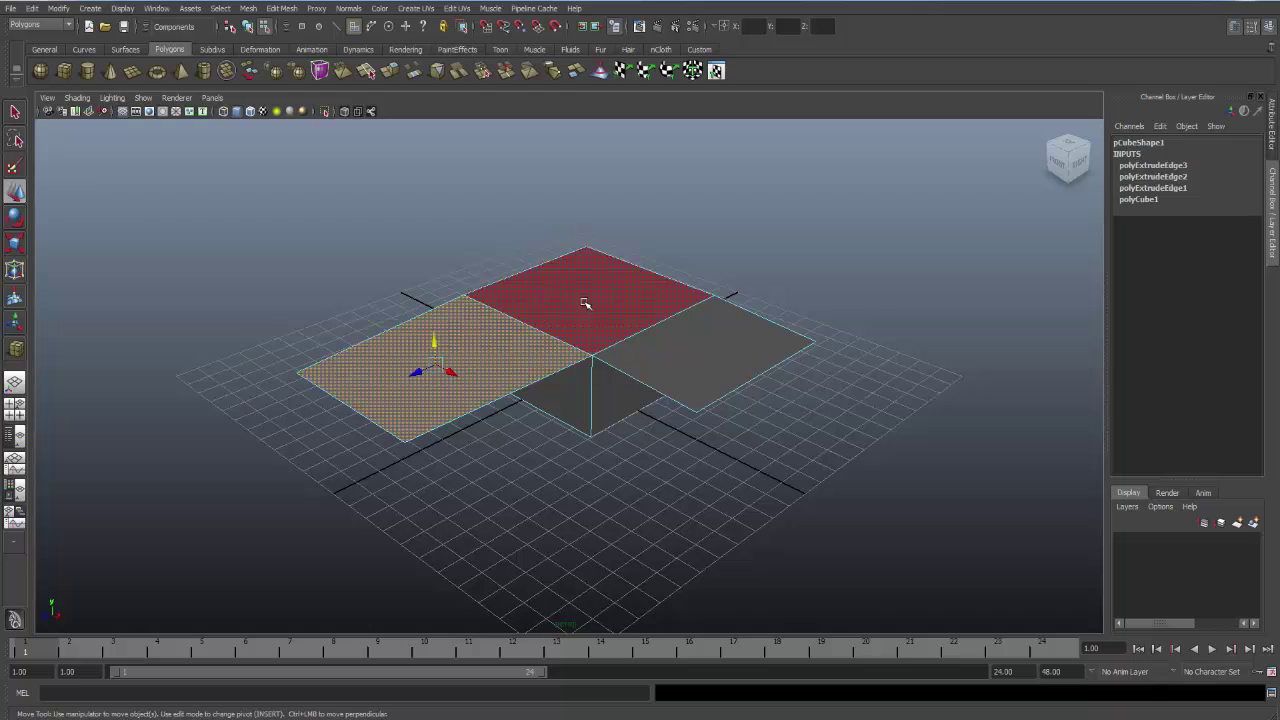
# Extrude the box's top face and raise it about 2.95 in local Z to form an upper block
pyautogui.click(562, 288)
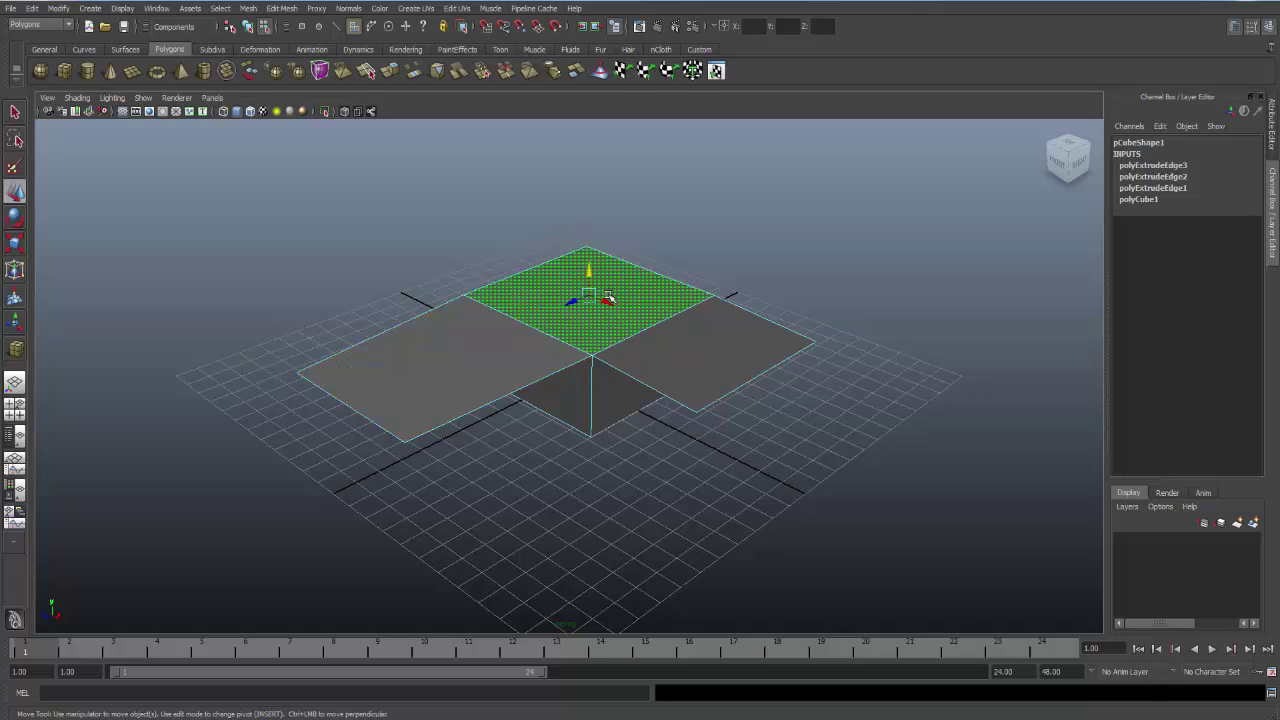
pyautogui.click(293, 11)
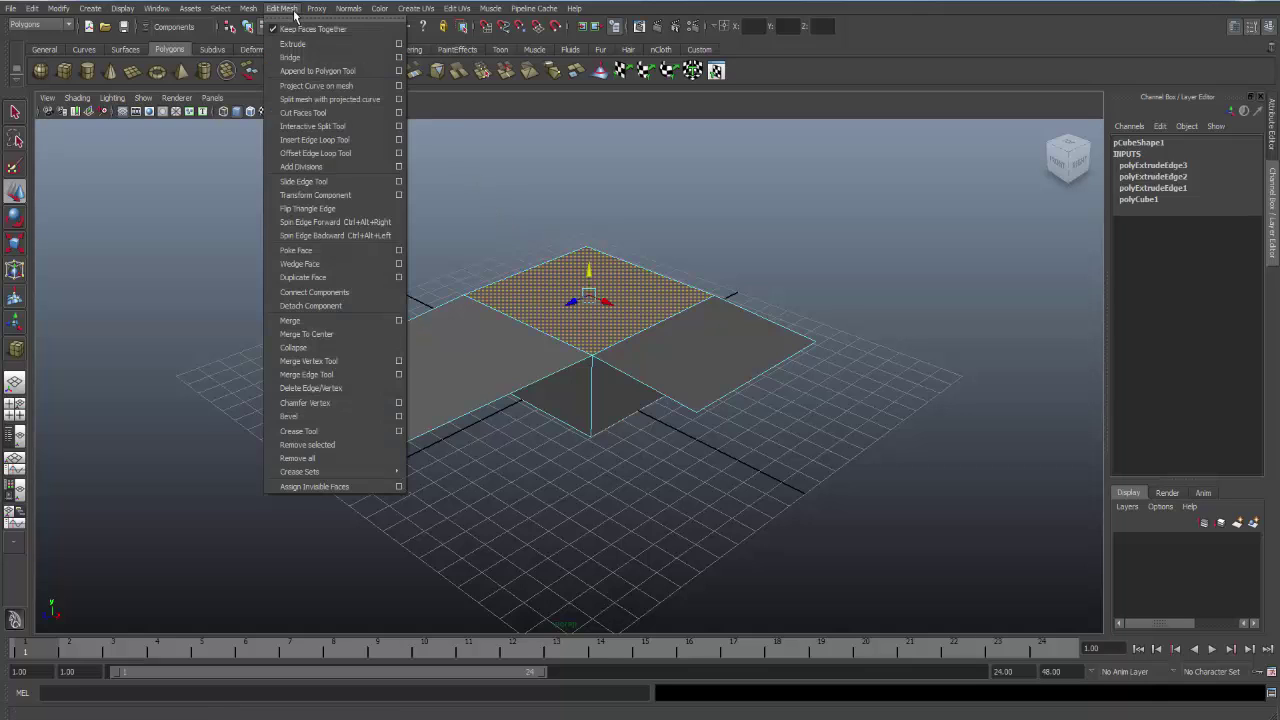
pyautogui.click(293, 44)
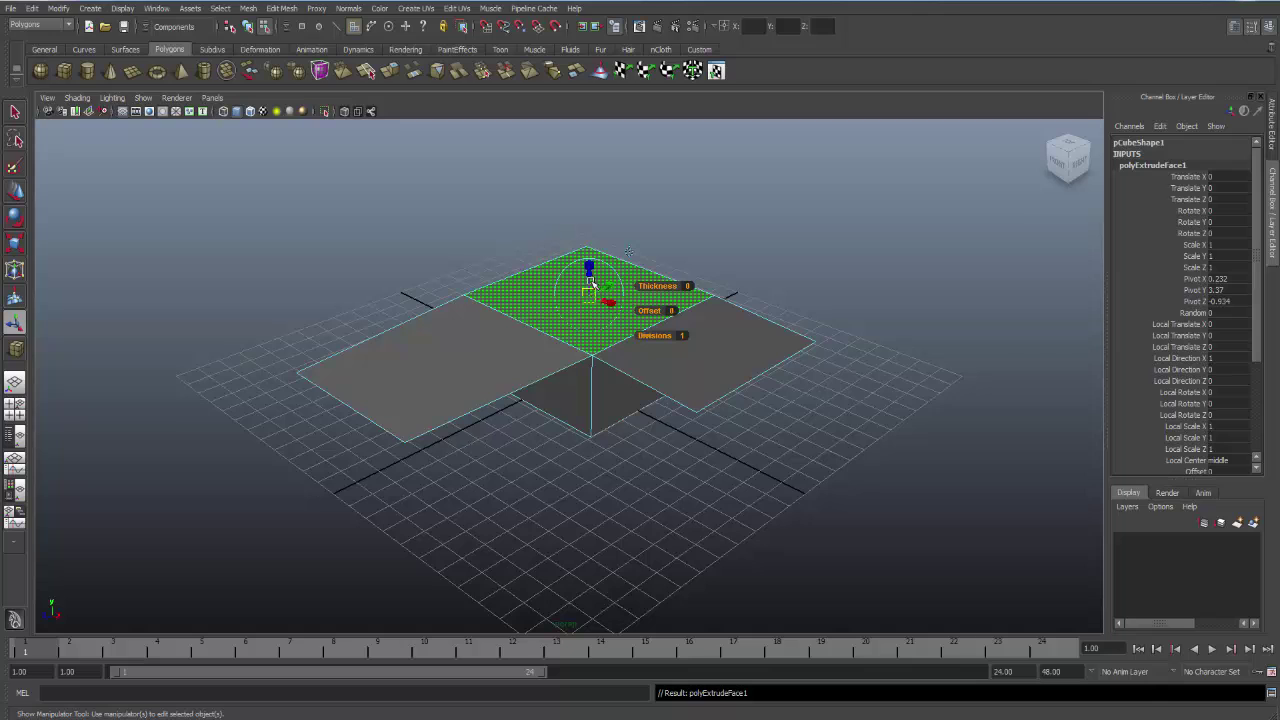
pyautogui.moveTo(591, 284); pyautogui.dragTo(591, 212)
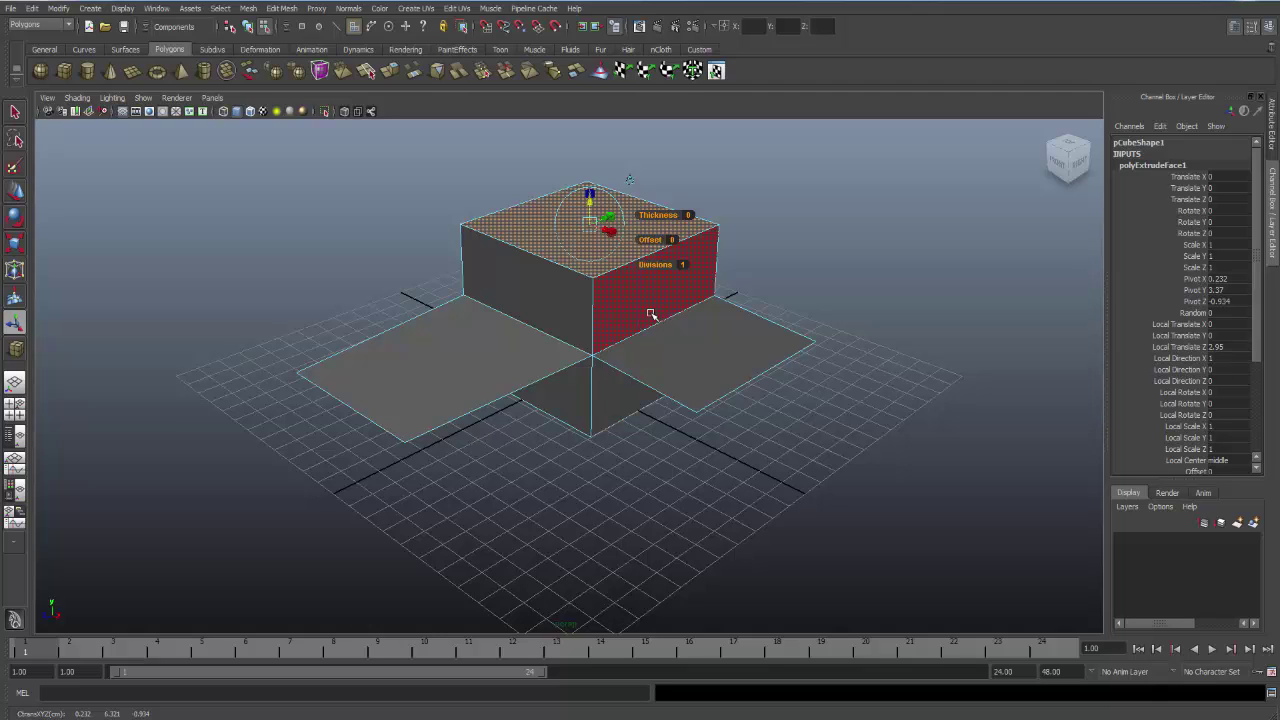
# Extrude the upper block's front-left side face and pull it outward over the front-left flap
pyautogui.click(517, 279)
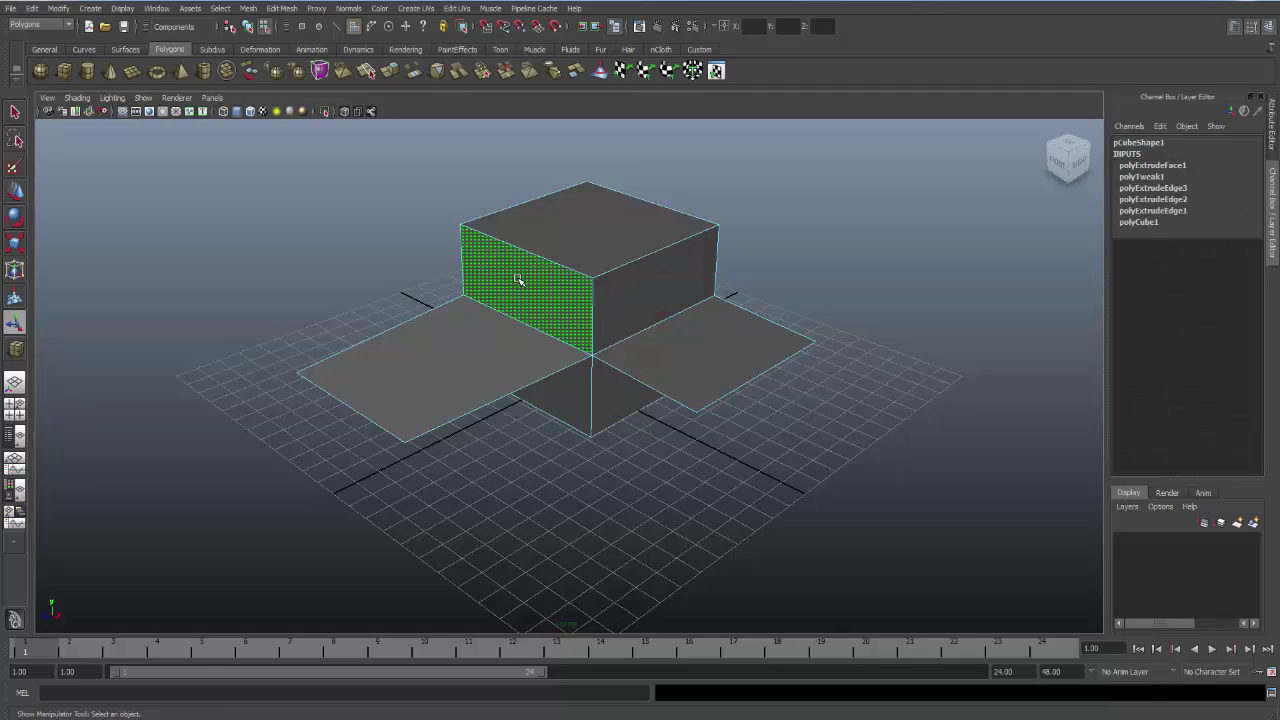
pyautogui.click(284, 8)
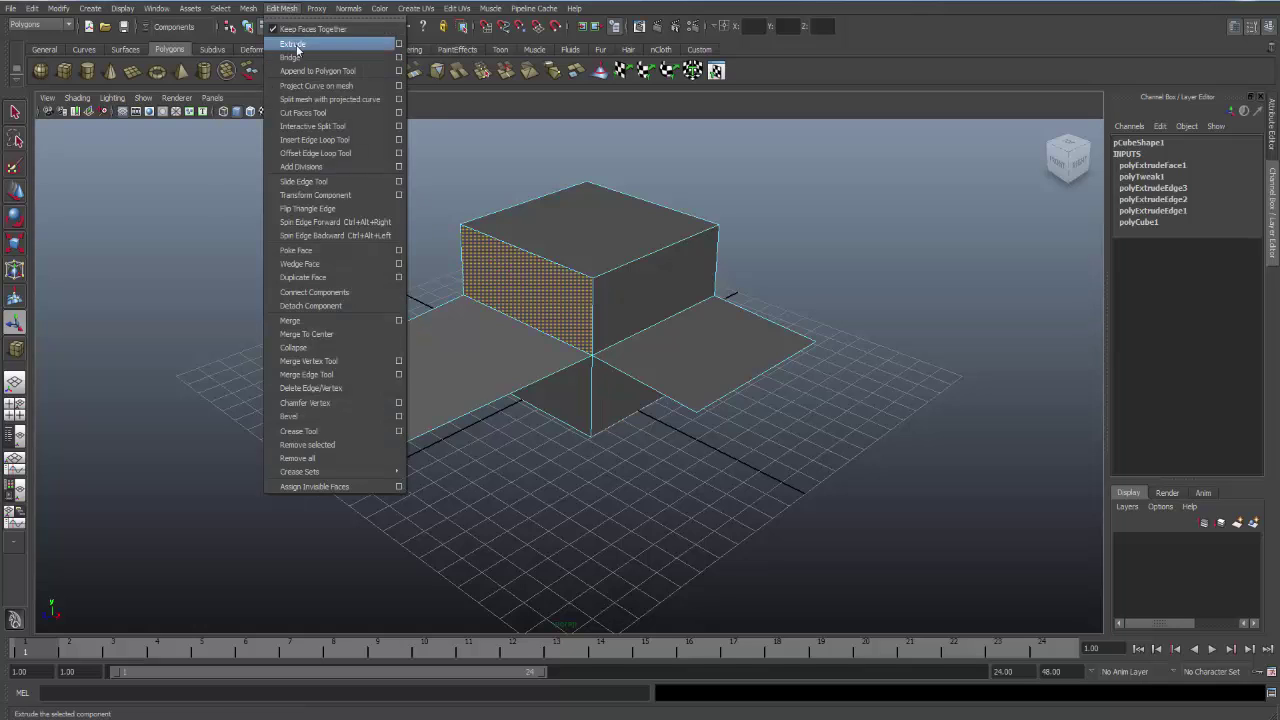
pyautogui.click(293, 44)
pyautogui.moveTo(511, 291)
pyautogui.mouseDown()
pyautogui.moveTo(283, 398)
pyautogui.moveTo(494, 273)
pyautogui.mouseUp()
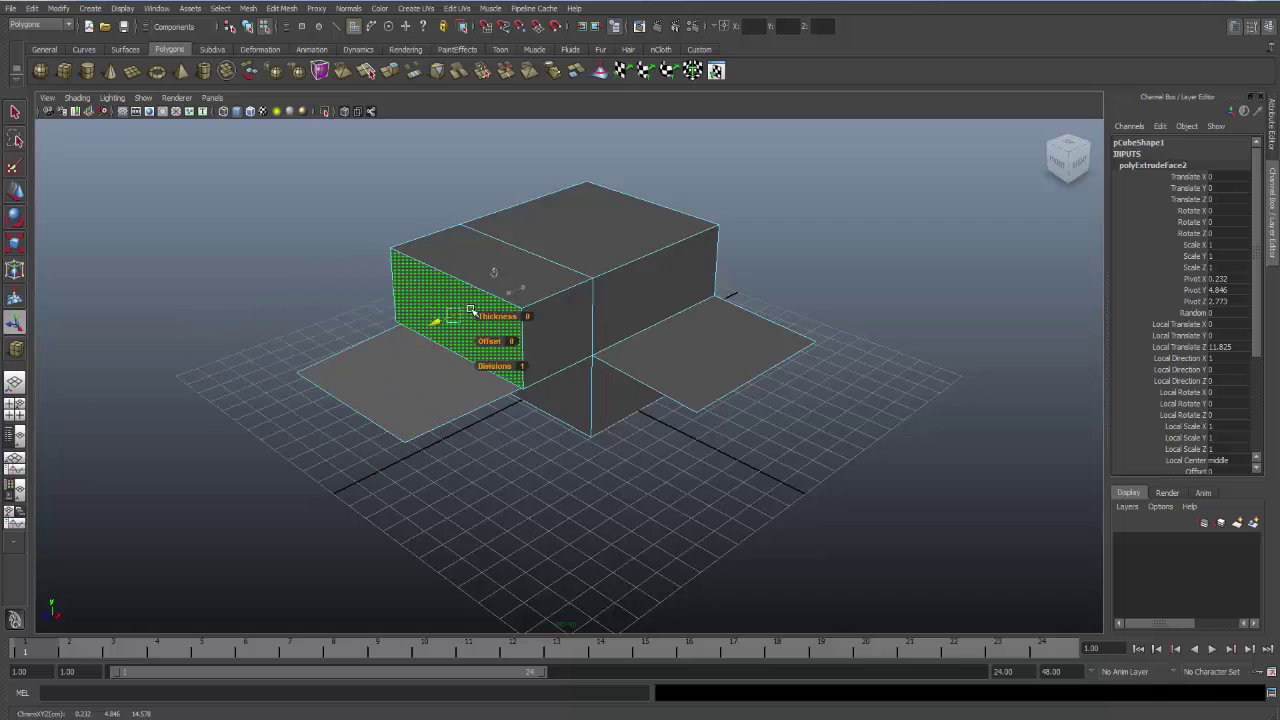
# Extrude the narrow top face of the new extension in place, without any offset
pyautogui.click(484, 261)
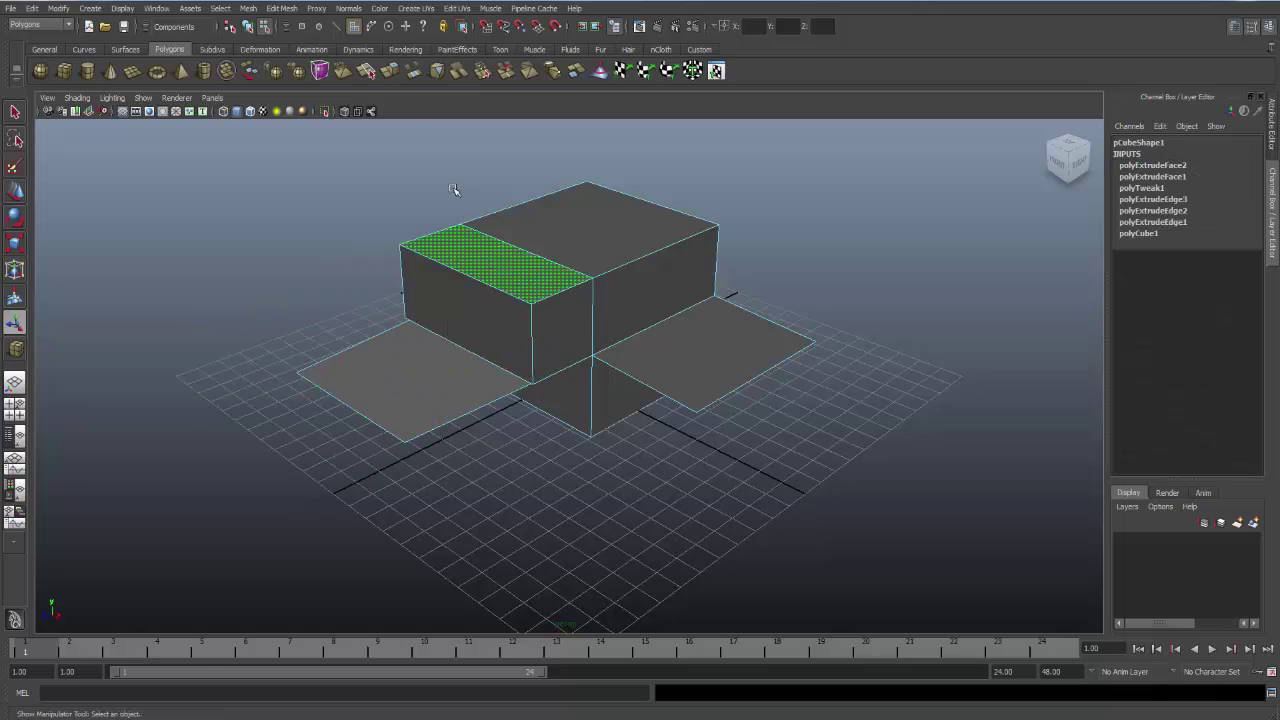
pyautogui.click(296, 10)
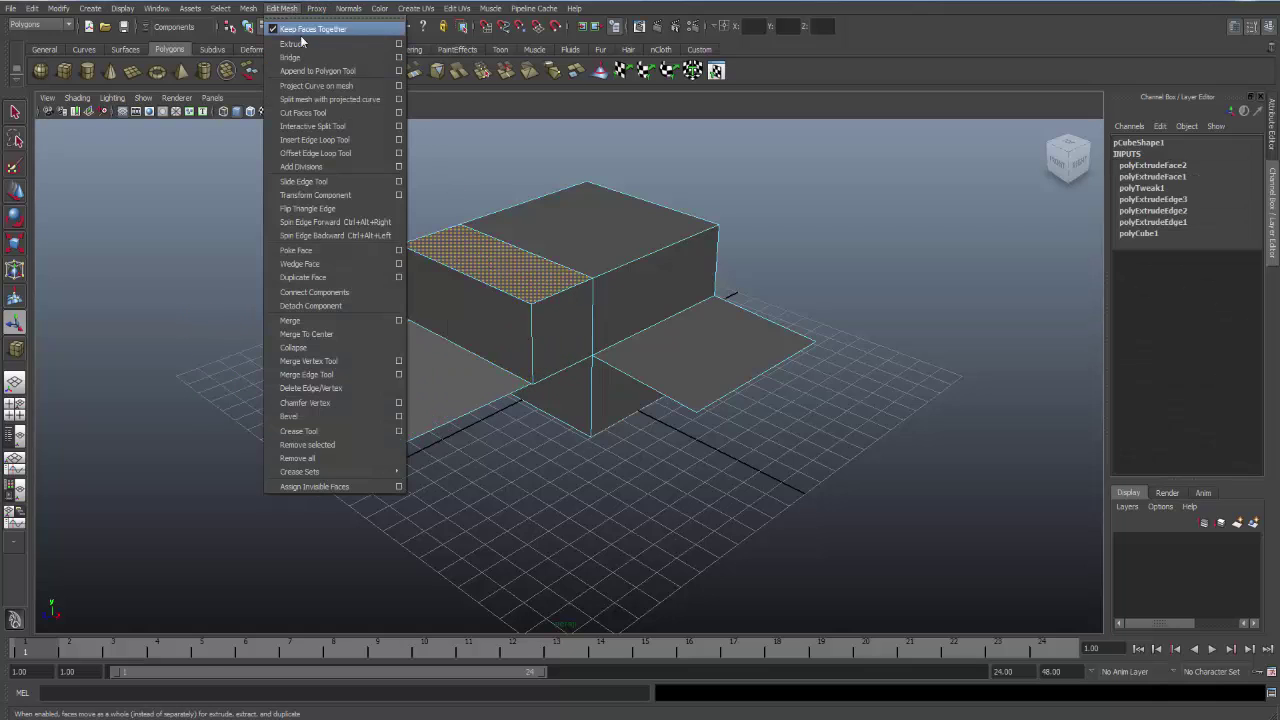
pyautogui.click(306, 44)
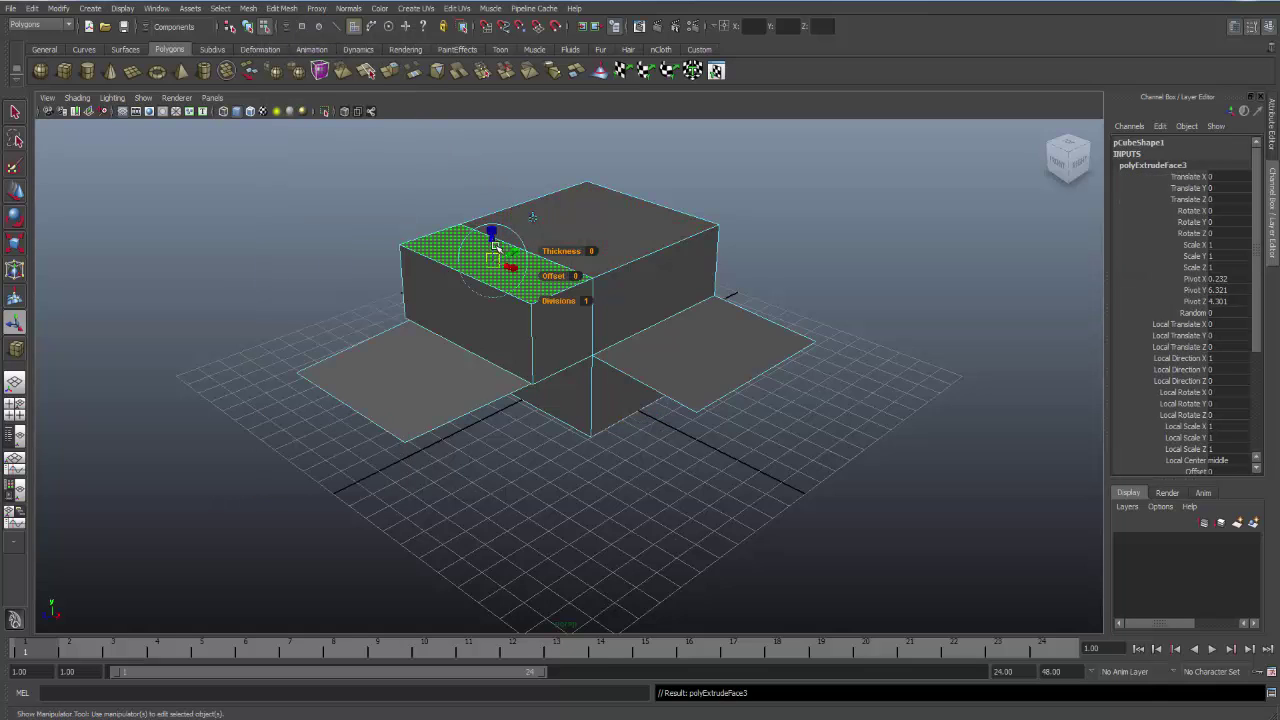
# Add the large top face to the selection, extrude both top faces together and raise them about 1.87 in local Z
pyautogui.click(600, 222)
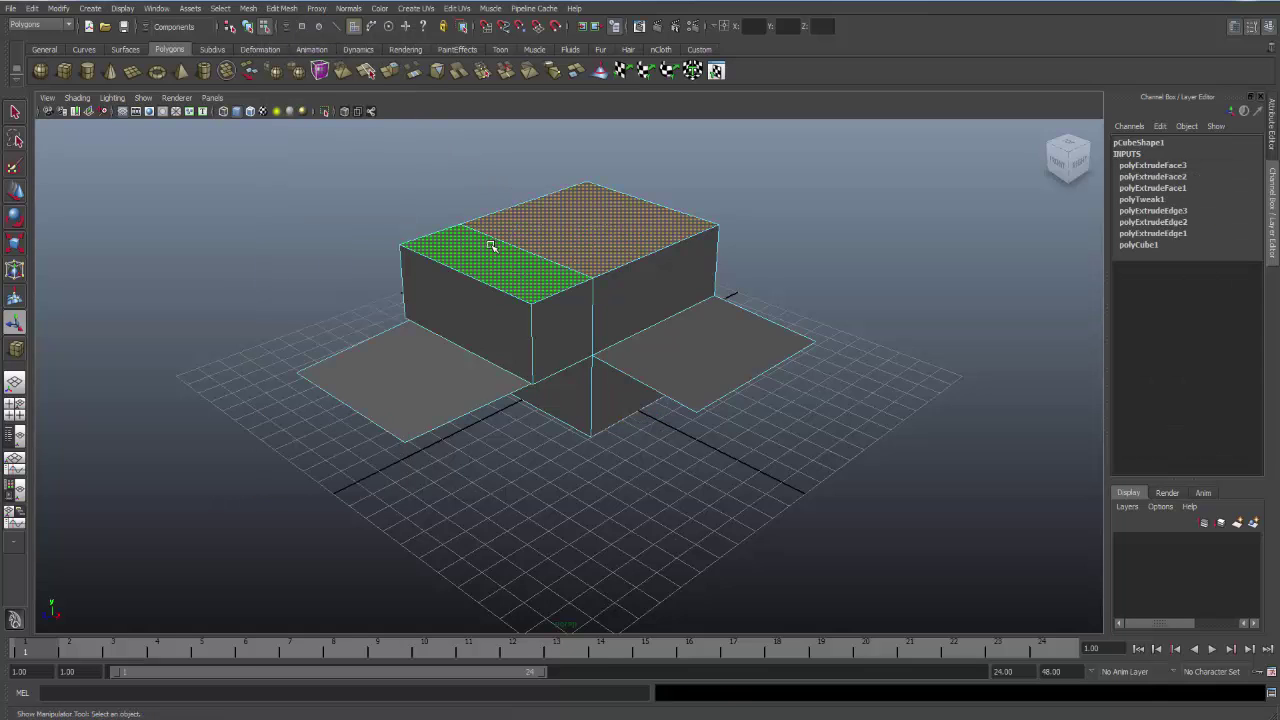
pyautogui.click(296, 10)
pyautogui.click(306, 44)
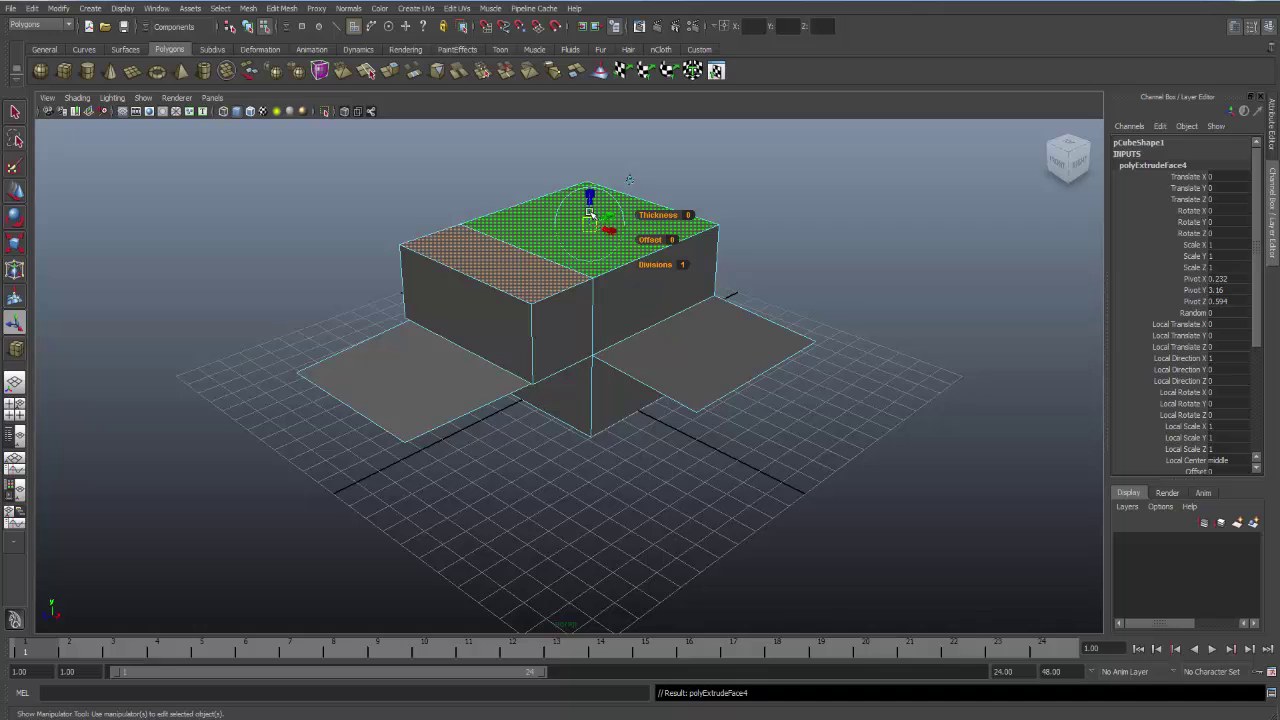
pyautogui.moveTo(590, 214); pyautogui.dragTo(590, 162)
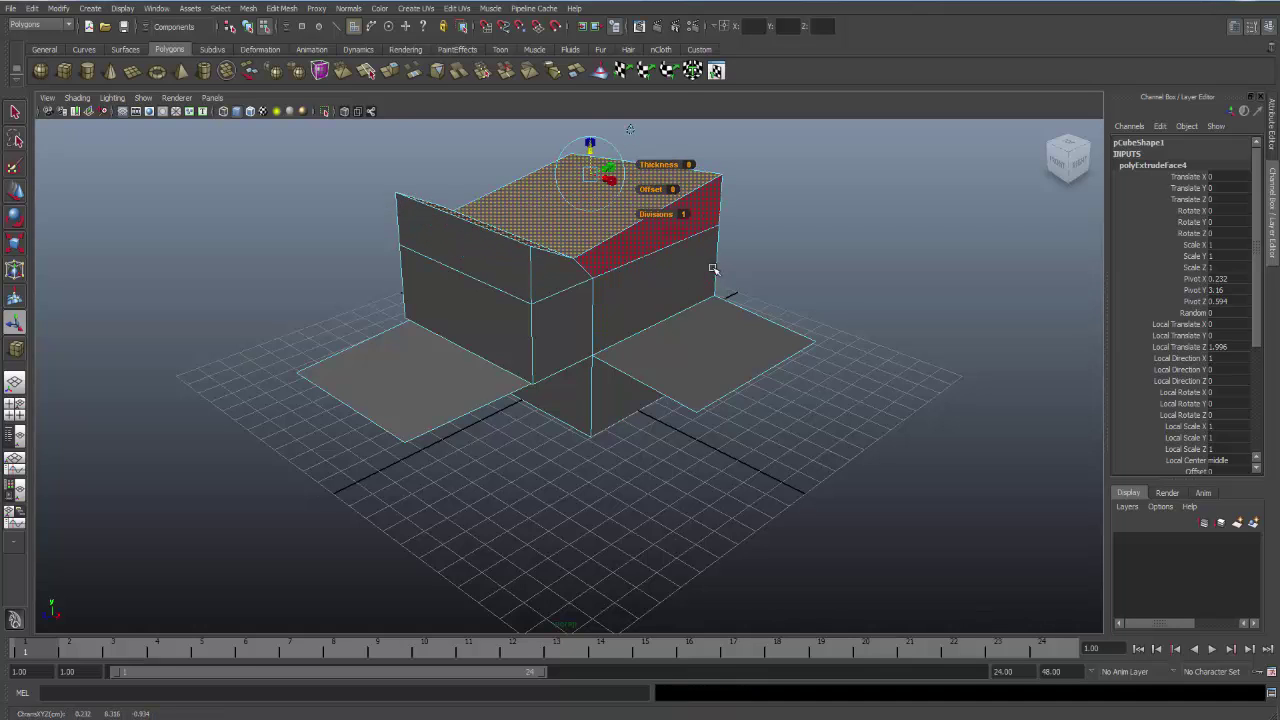
pyautogui.scroll(-4, 714, 340)
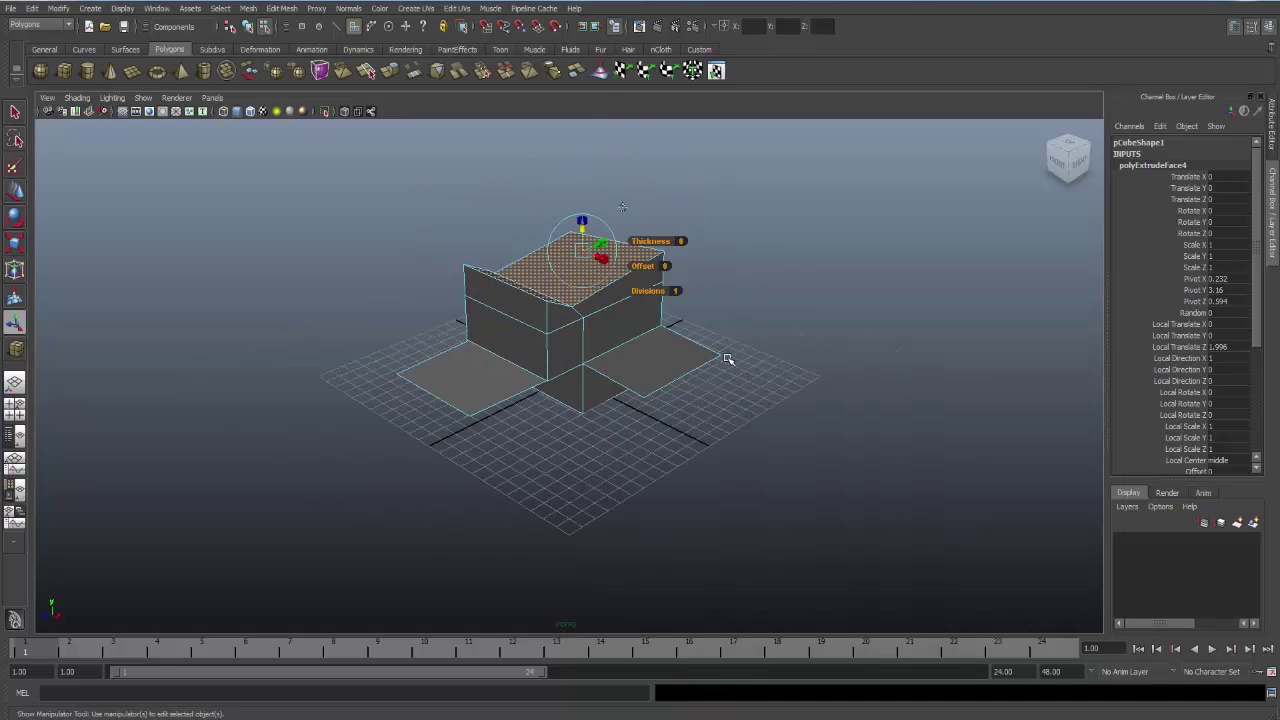
pyautogui.moveTo(719, 361)
pyautogui.mouseDown(button='middle')
pyautogui.moveTo(691, 371)
pyautogui.moveTo(699, 357)
pyautogui.mouseUp(button='middle')
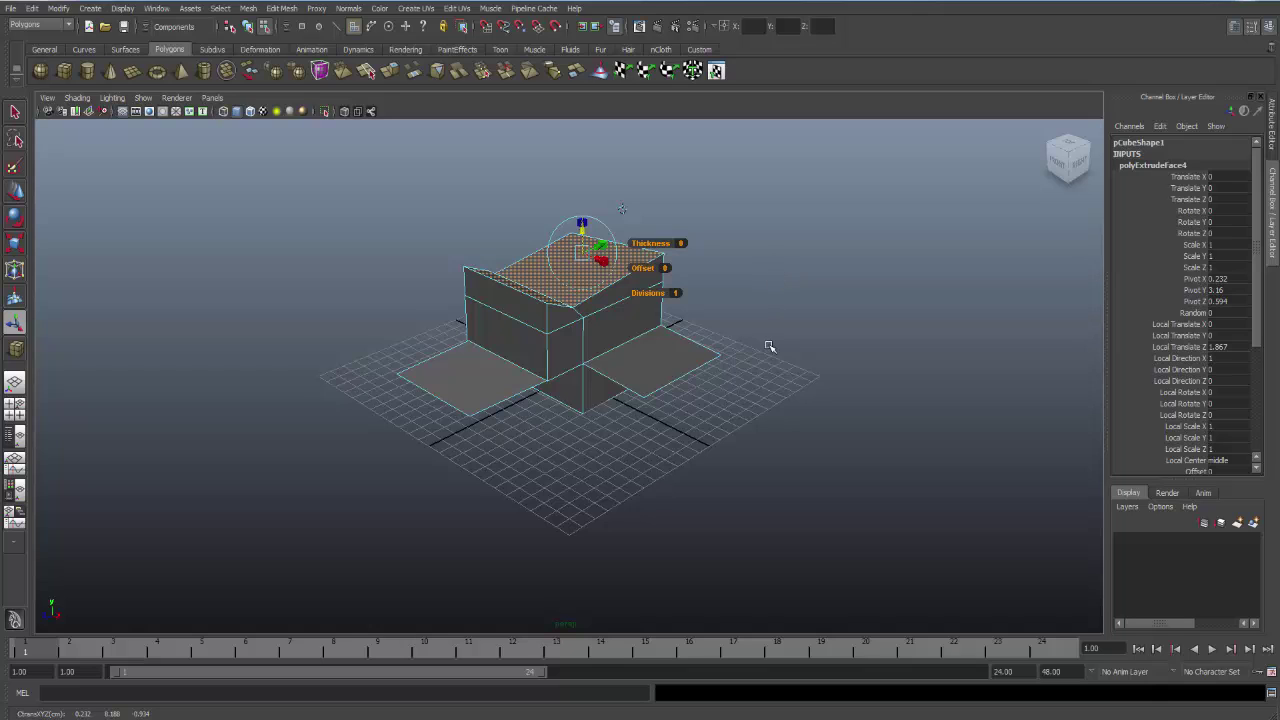
pyautogui.scroll(2, 769, 347)
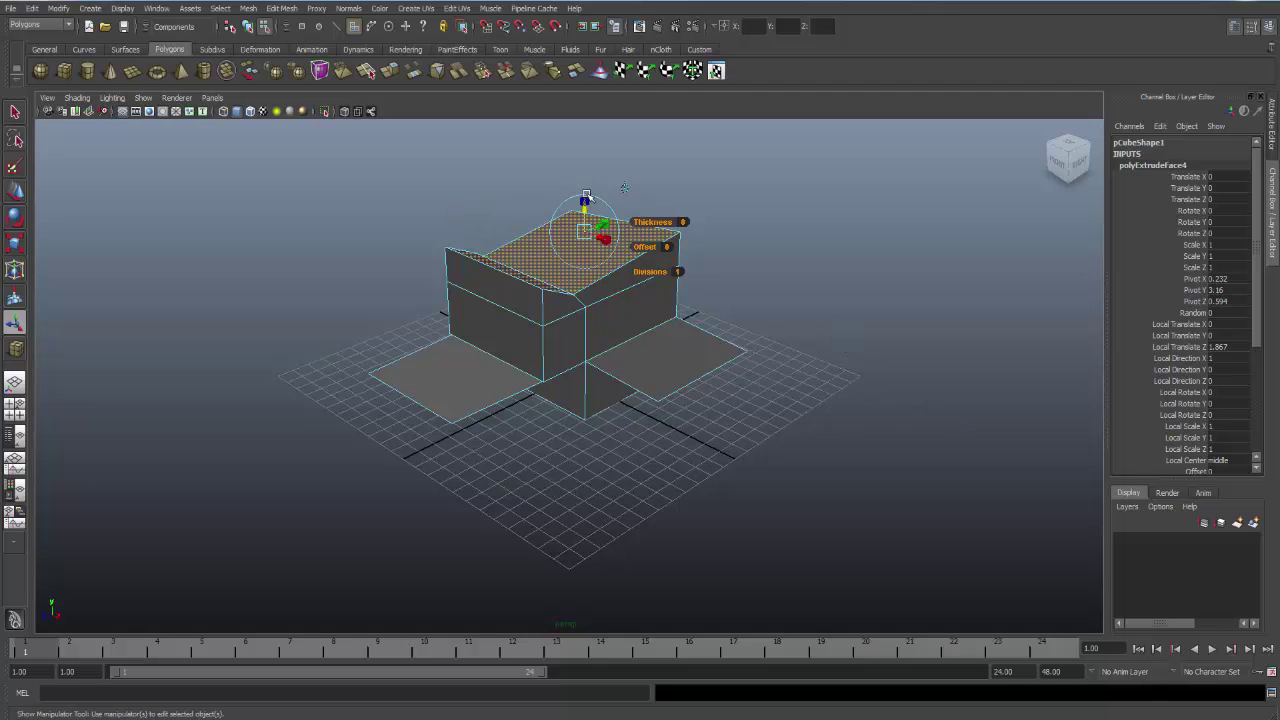
# Extrude the lower front-left side face of the upper block in place, without any offset
pyautogui.click(281, 9)
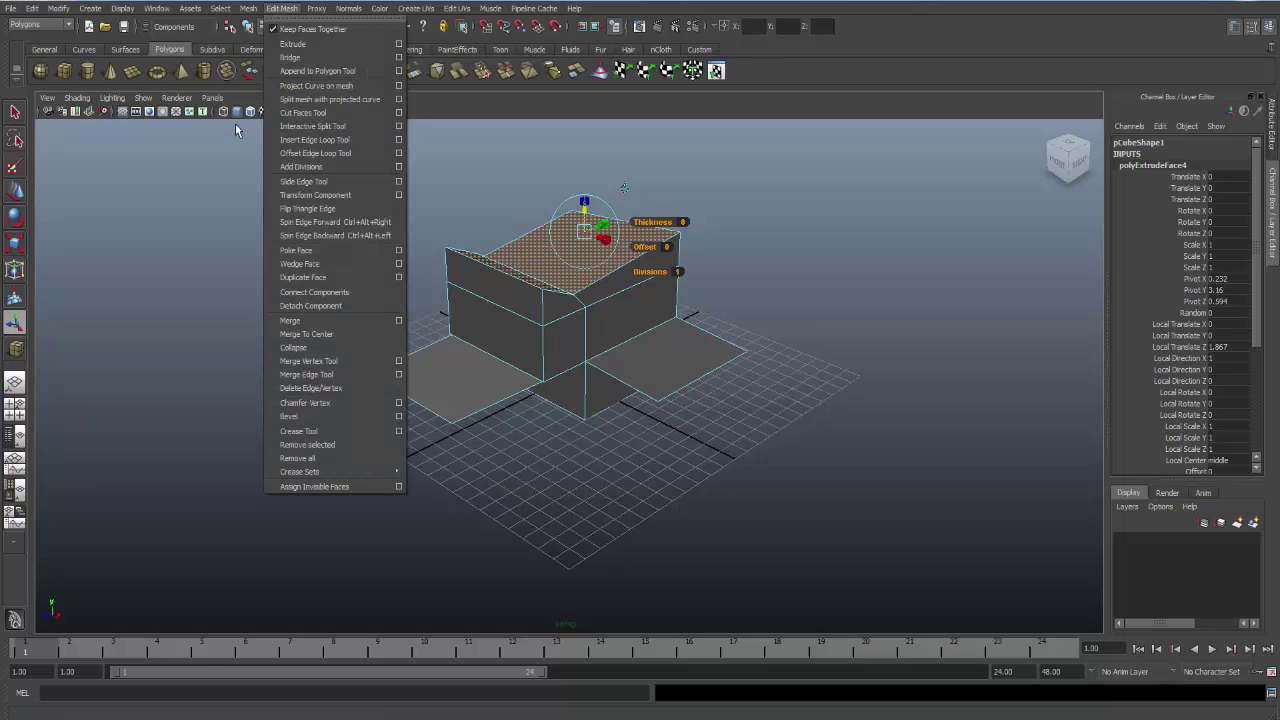
pyautogui.click(667, 283)
pyautogui.click(667, 285)
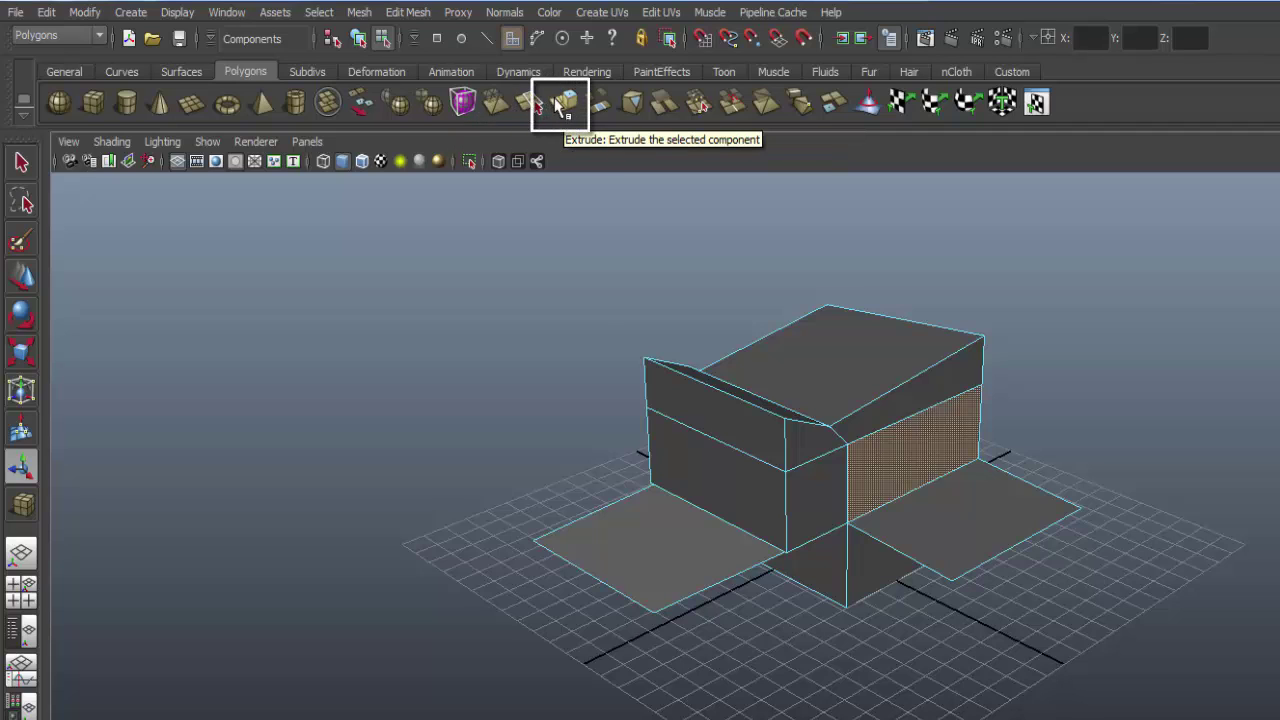
pyautogui.click(703, 458)
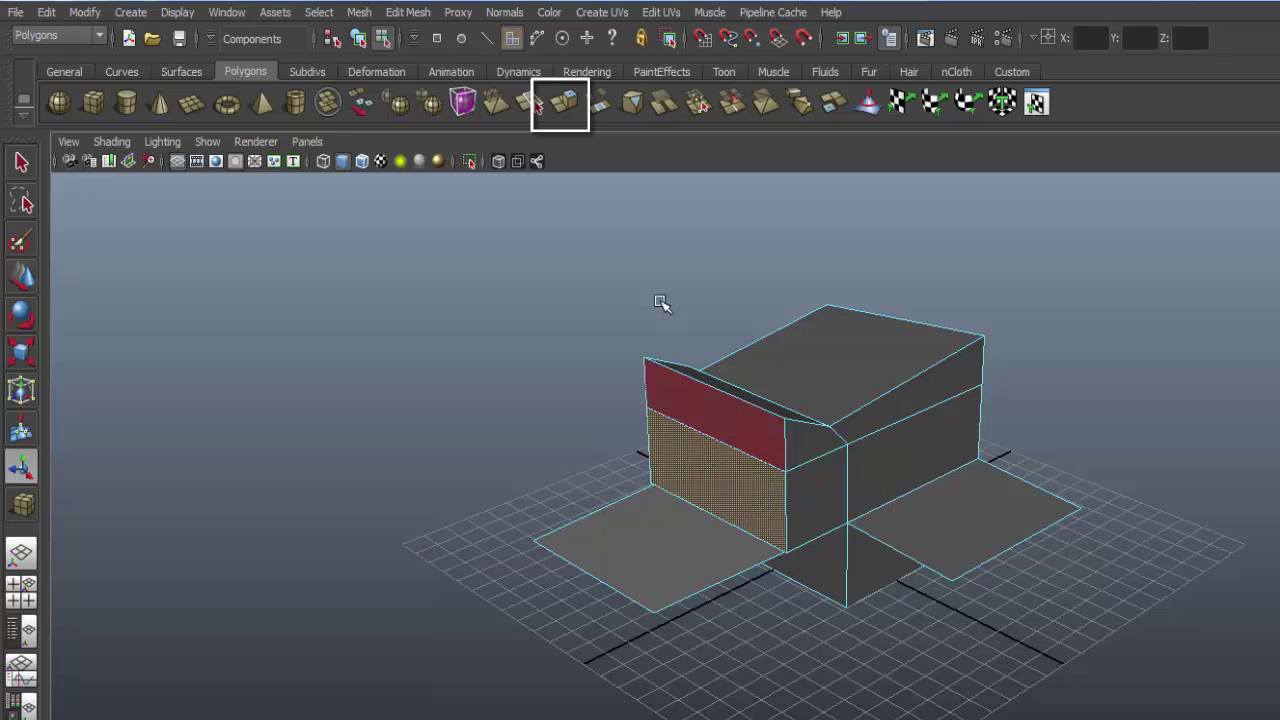
pyautogui.click(566, 104)
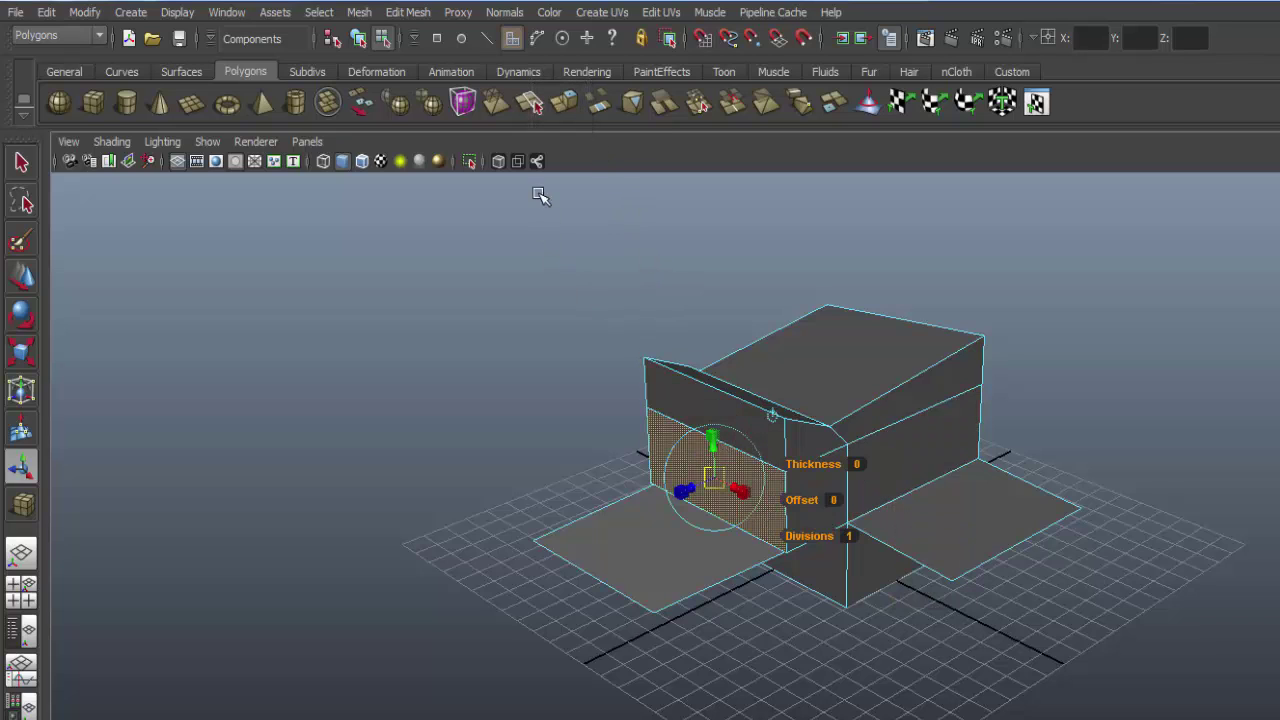
pyautogui.click(414, 14)
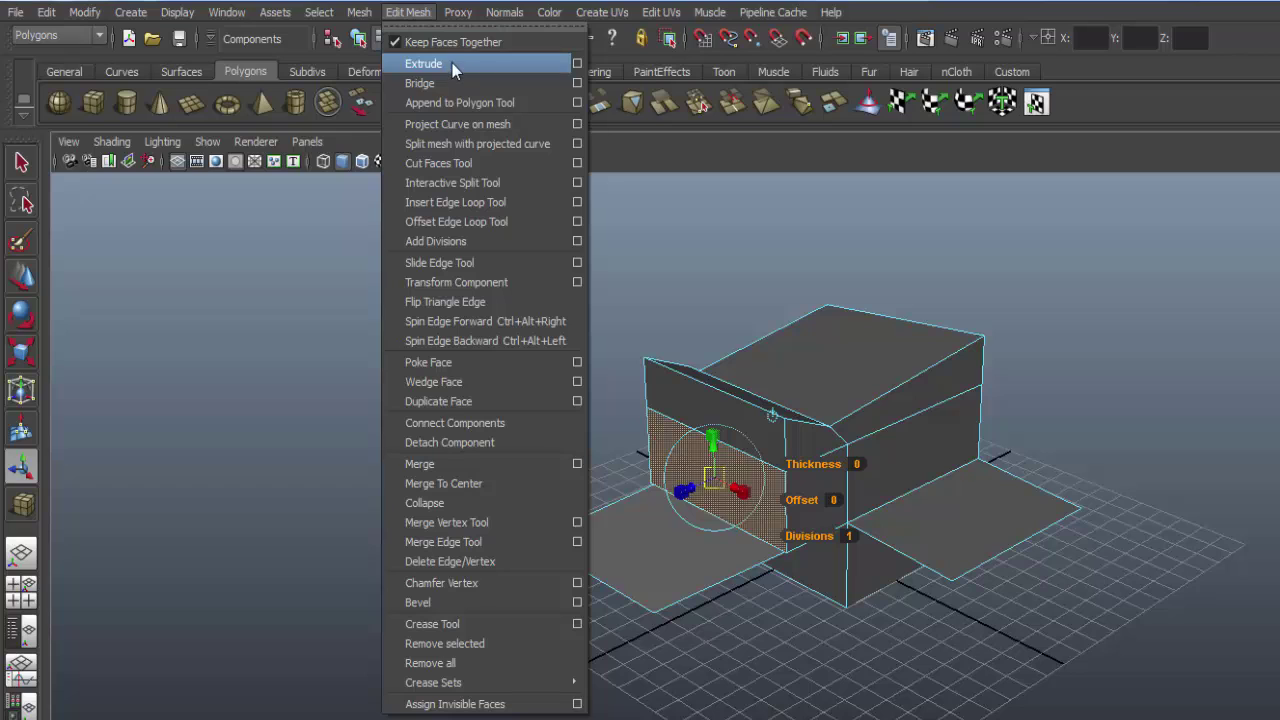
pyautogui.click(330, 325)
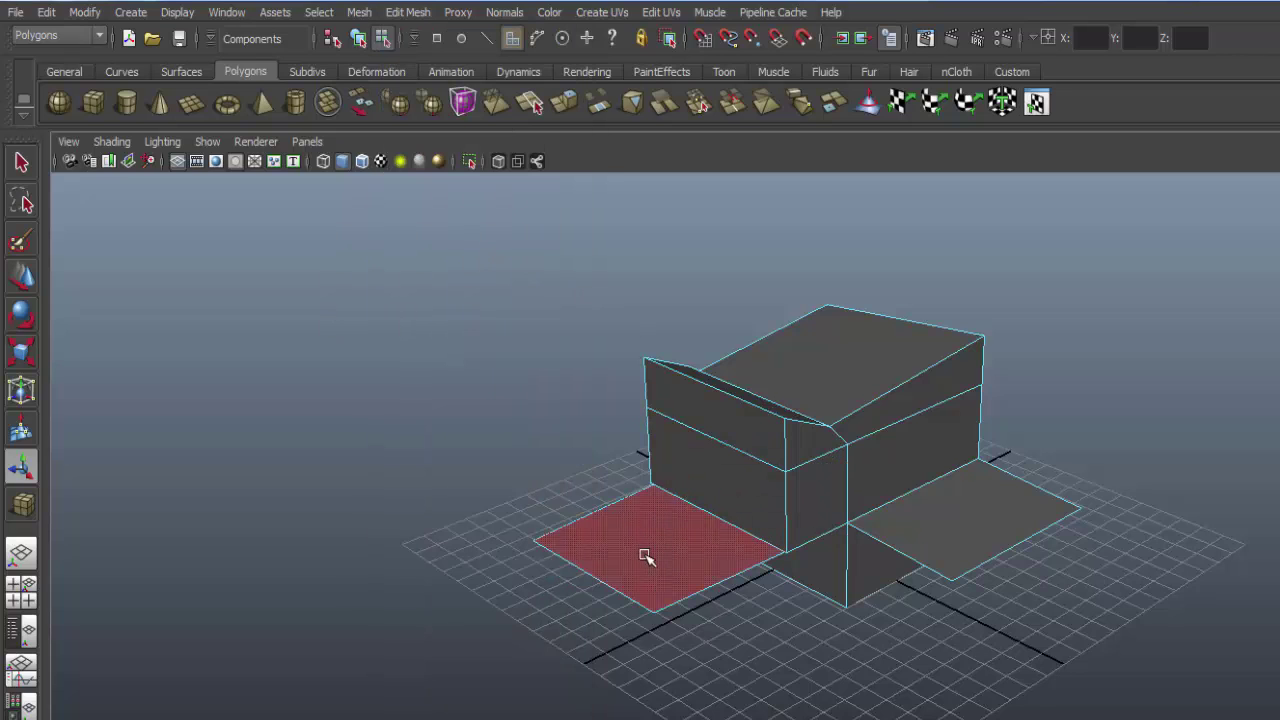
# Extrude the front-left flap's face and pull it far outward and upward into a slanted, raised block
pyautogui.click(640, 560)
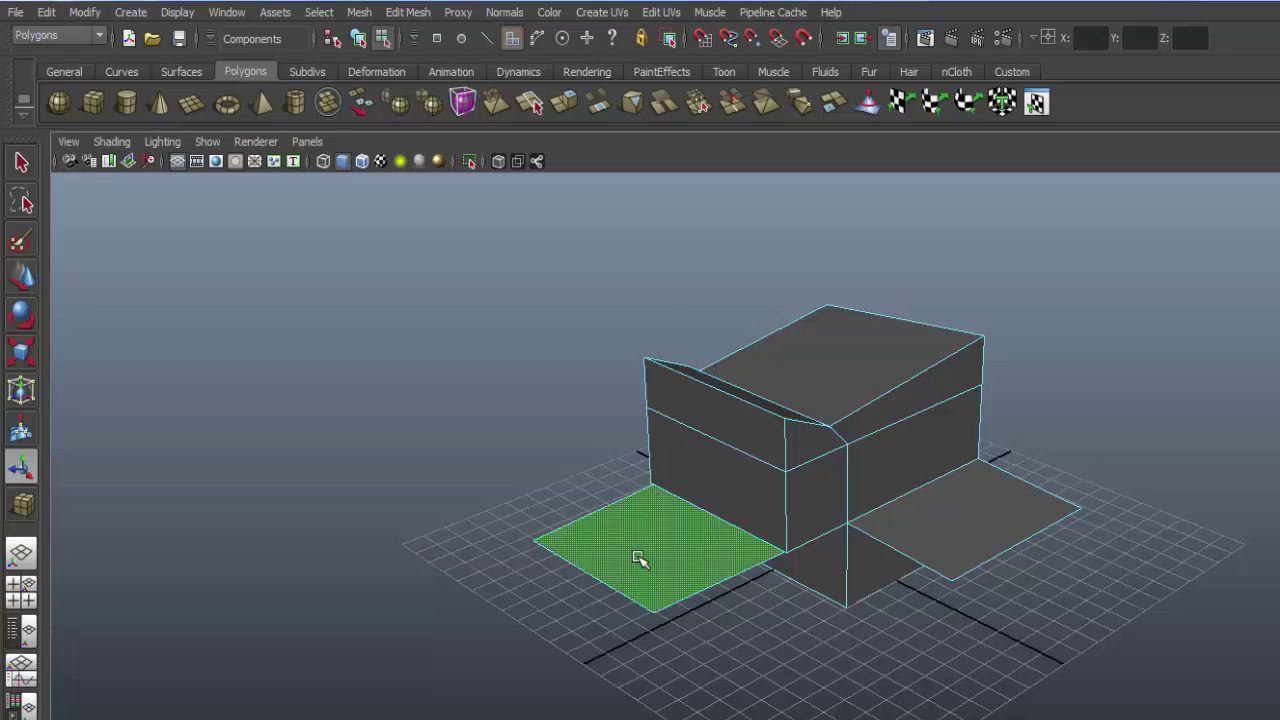
pyautogui.click(565, 105)
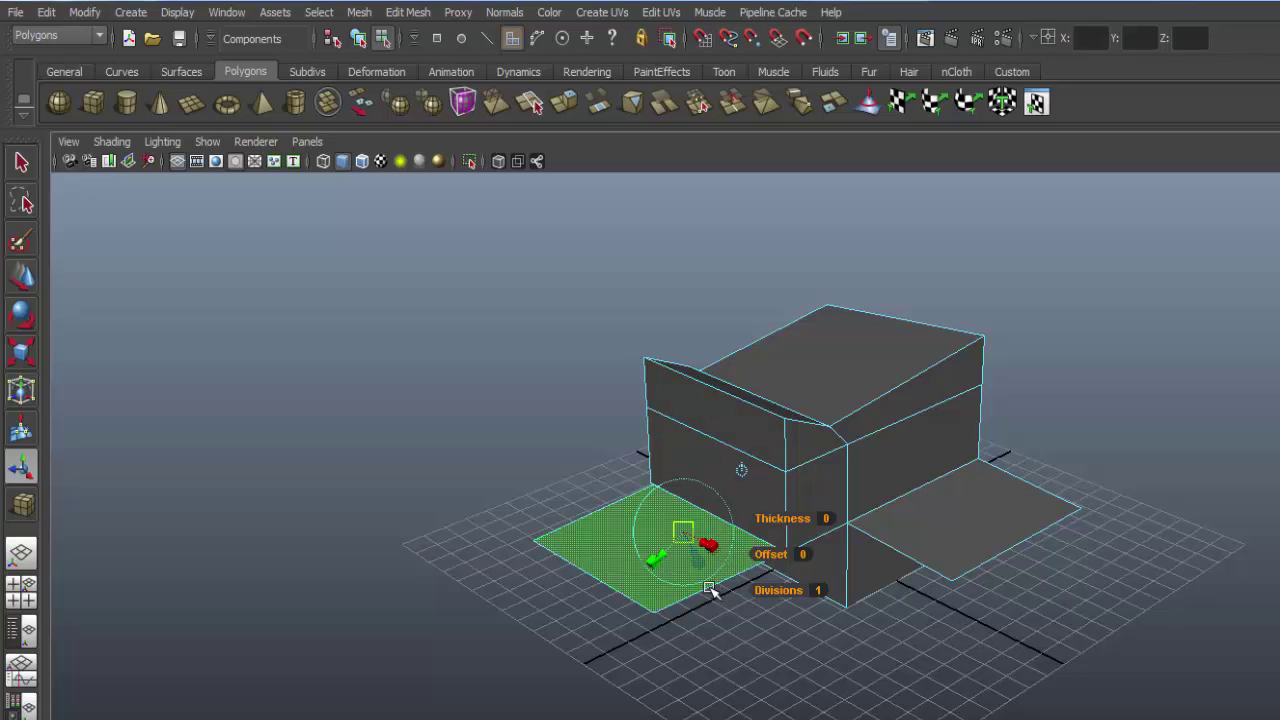
pyautogui.moveTo(684, 543); pyautogui.dragTo(430, 433)
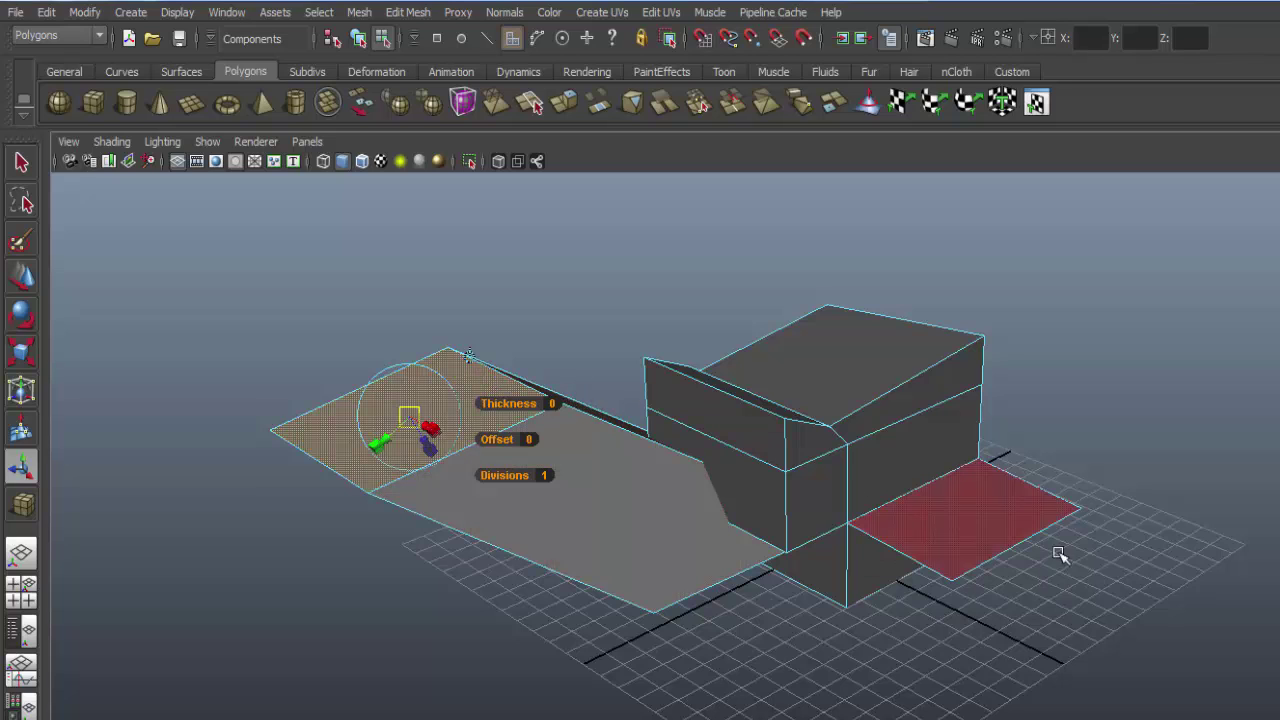
# Extrude the front-right flap's face and scale the new face down to form an inset surrounded by a border
pyautogui.click(985, 537)
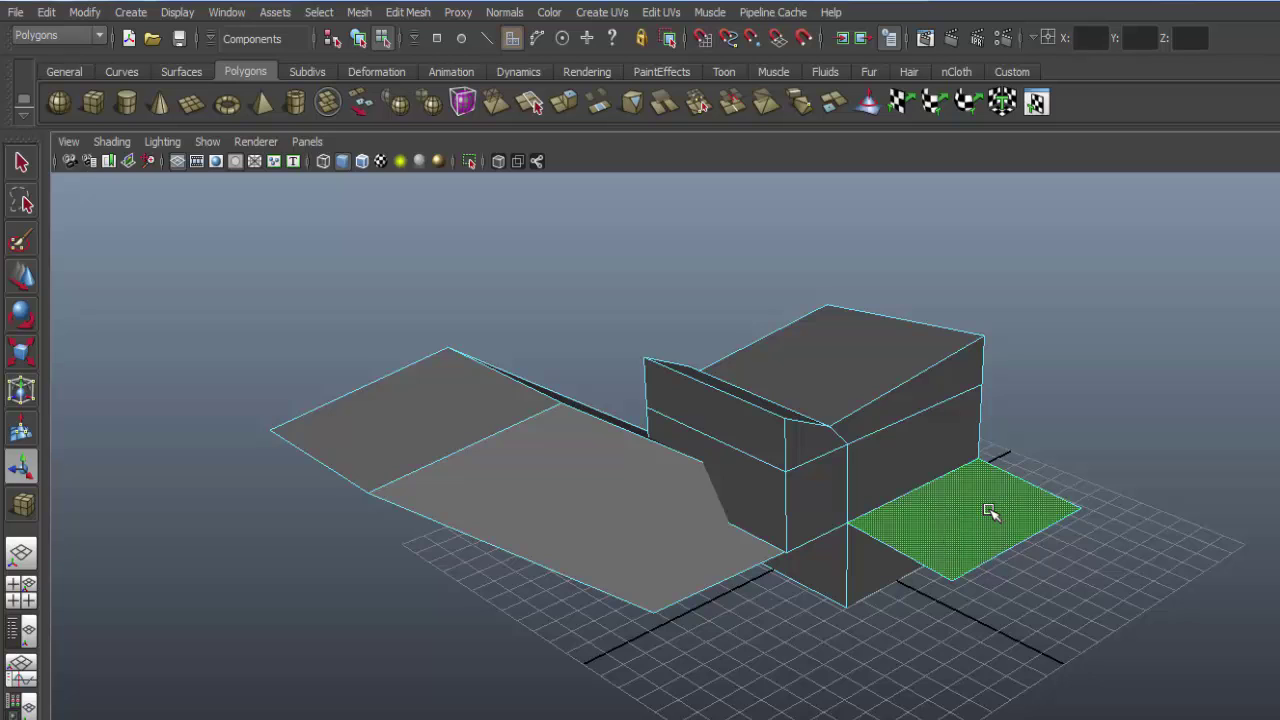
pyautogui.click(417, 12)
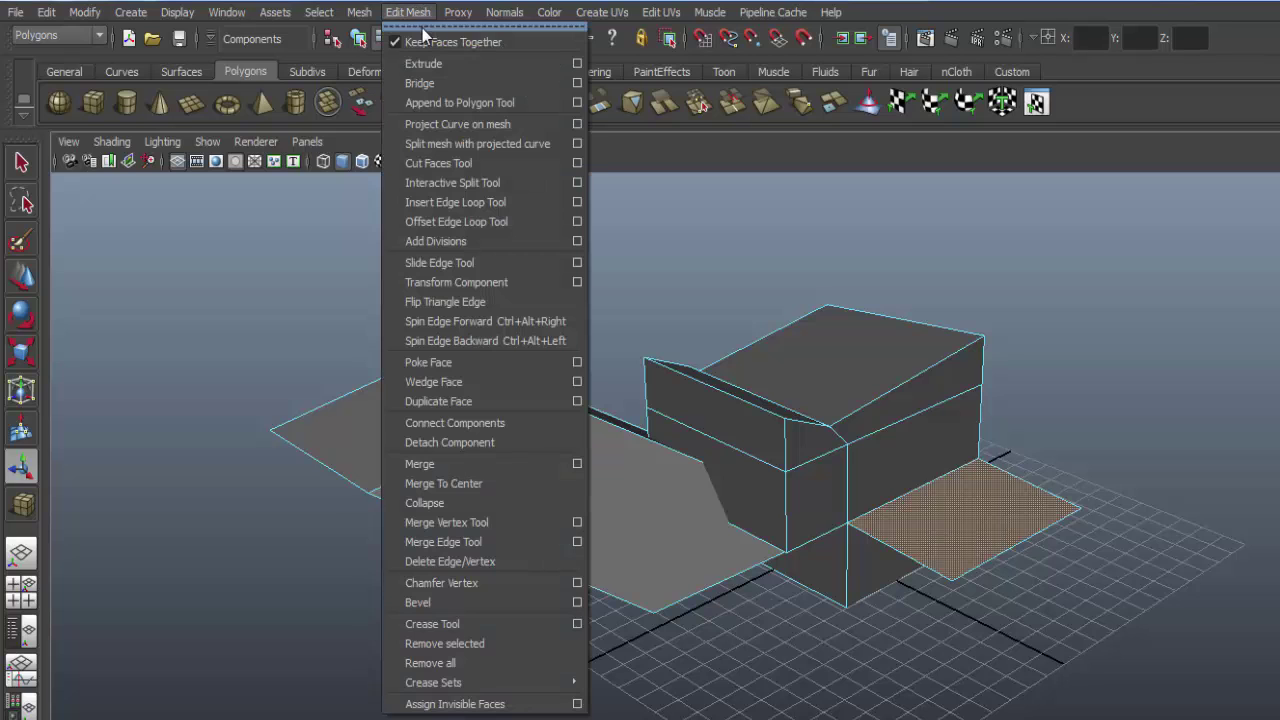
pyautogui.click(421, 63)
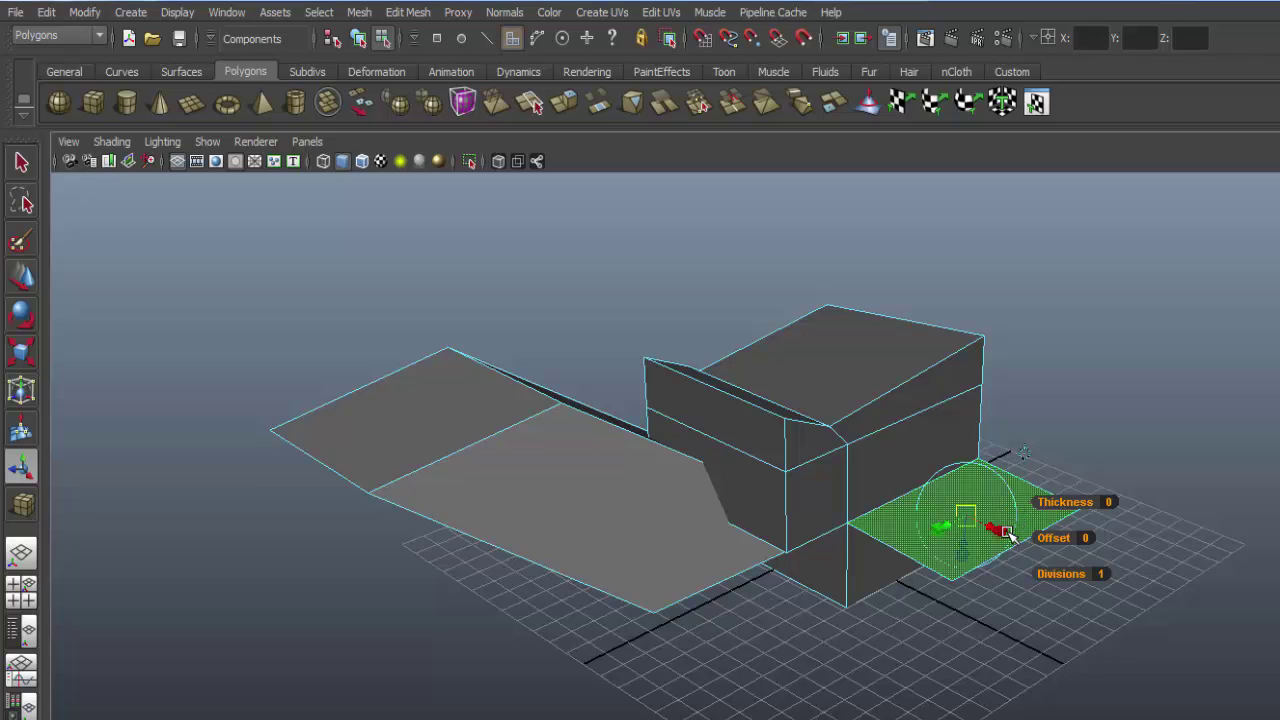
pyautogui.moveTo(1007, 532); pyautogui.dragTo(955, 530)
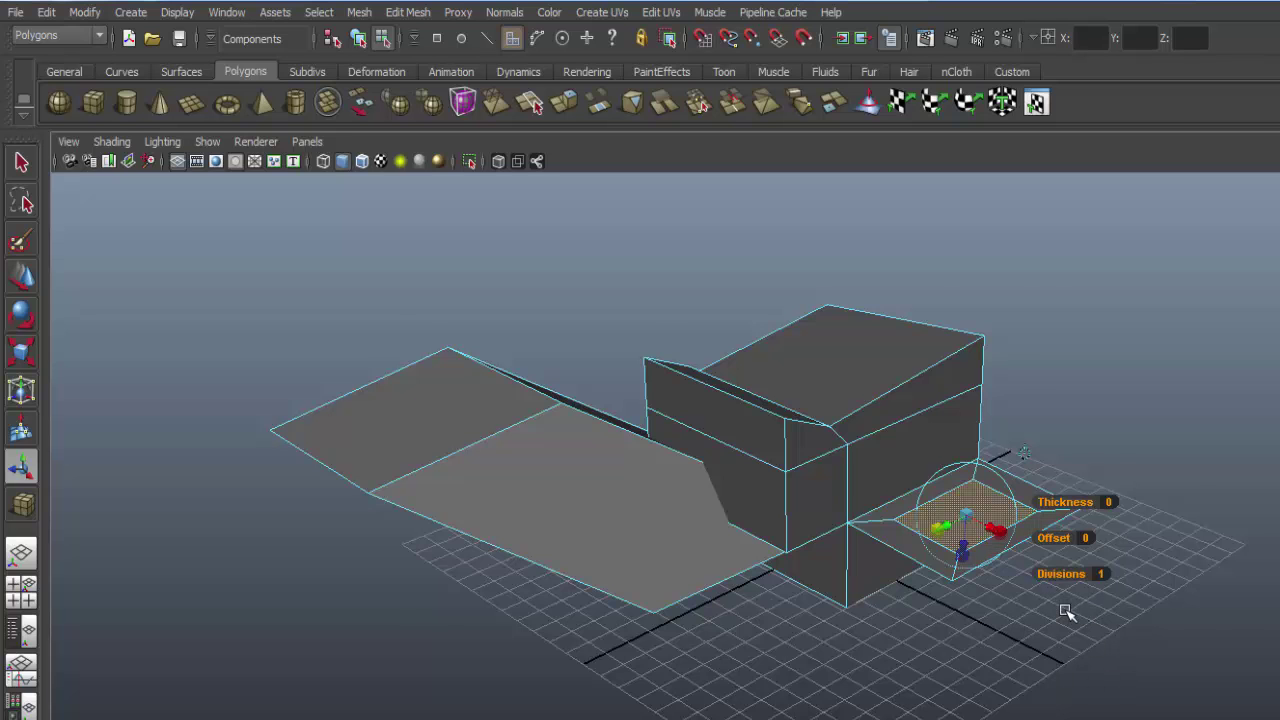
pyautogui.scroll(3, 1066, 610)
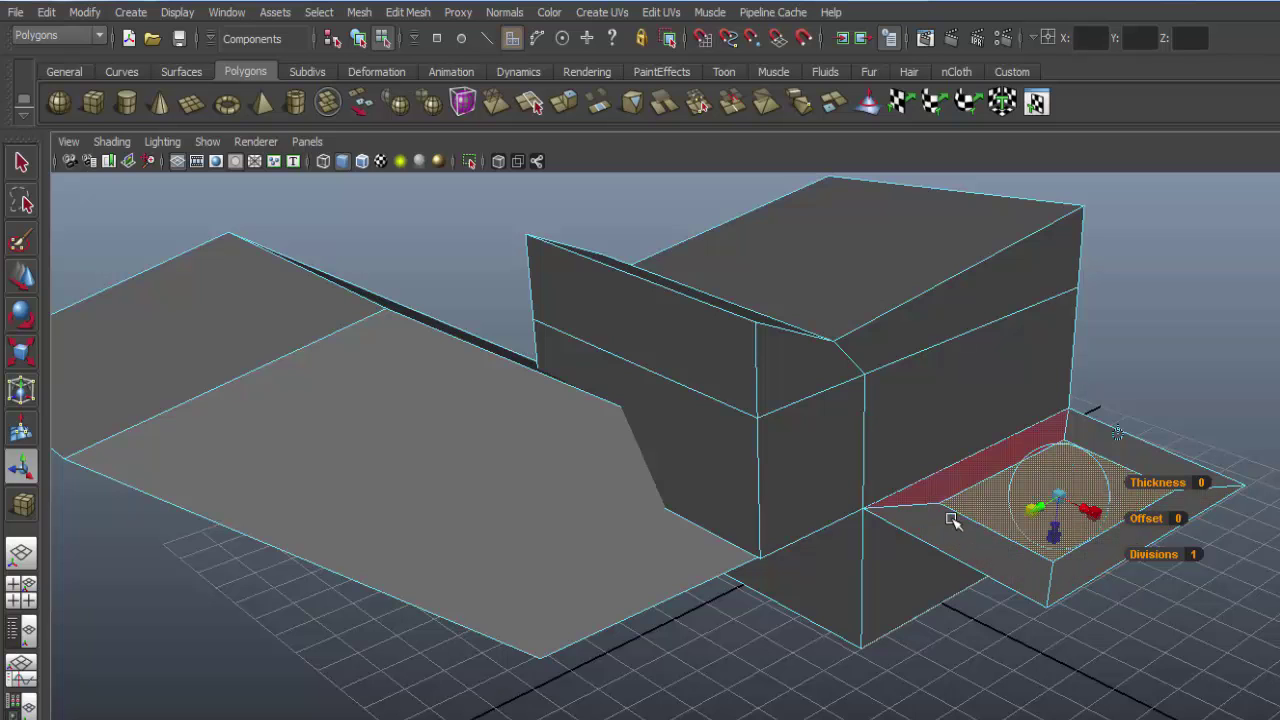
pyautogui.scroll(-3, 1030, 546)
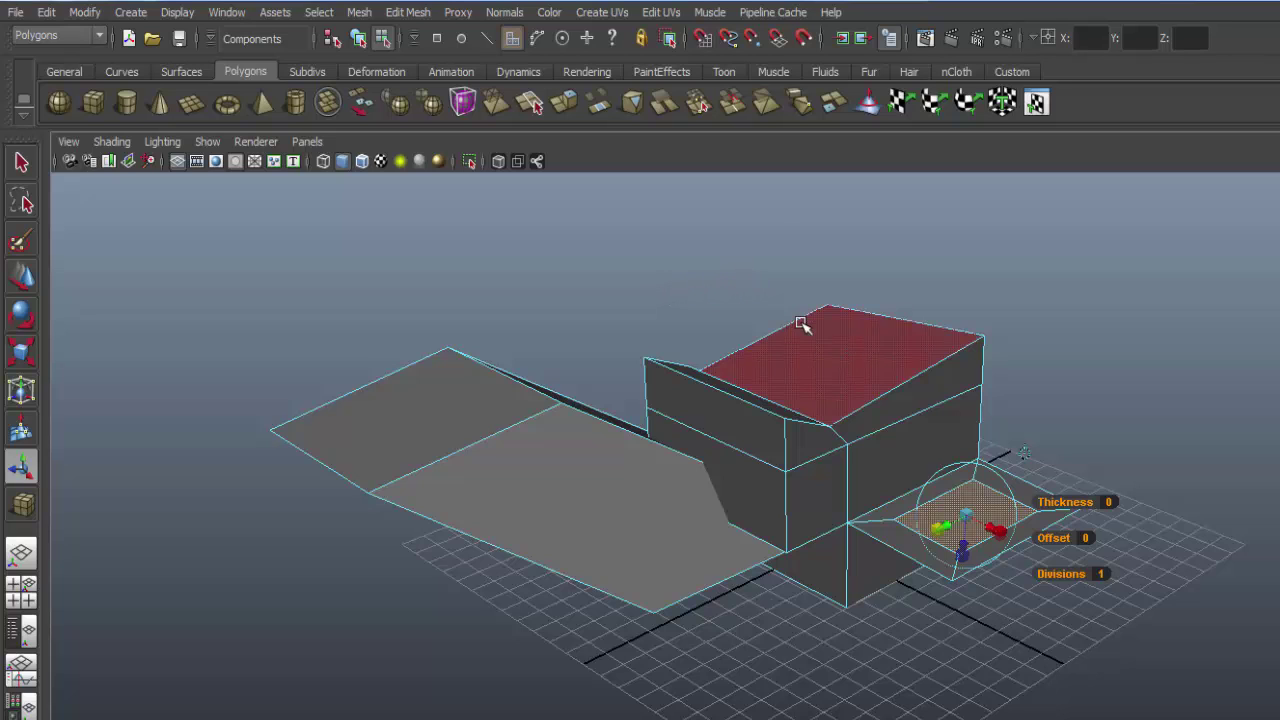
# Switch the mesh to edge selection
pyautogui.moveTo(829, 344); pyautogui.dragTo(824, 298, button='right')
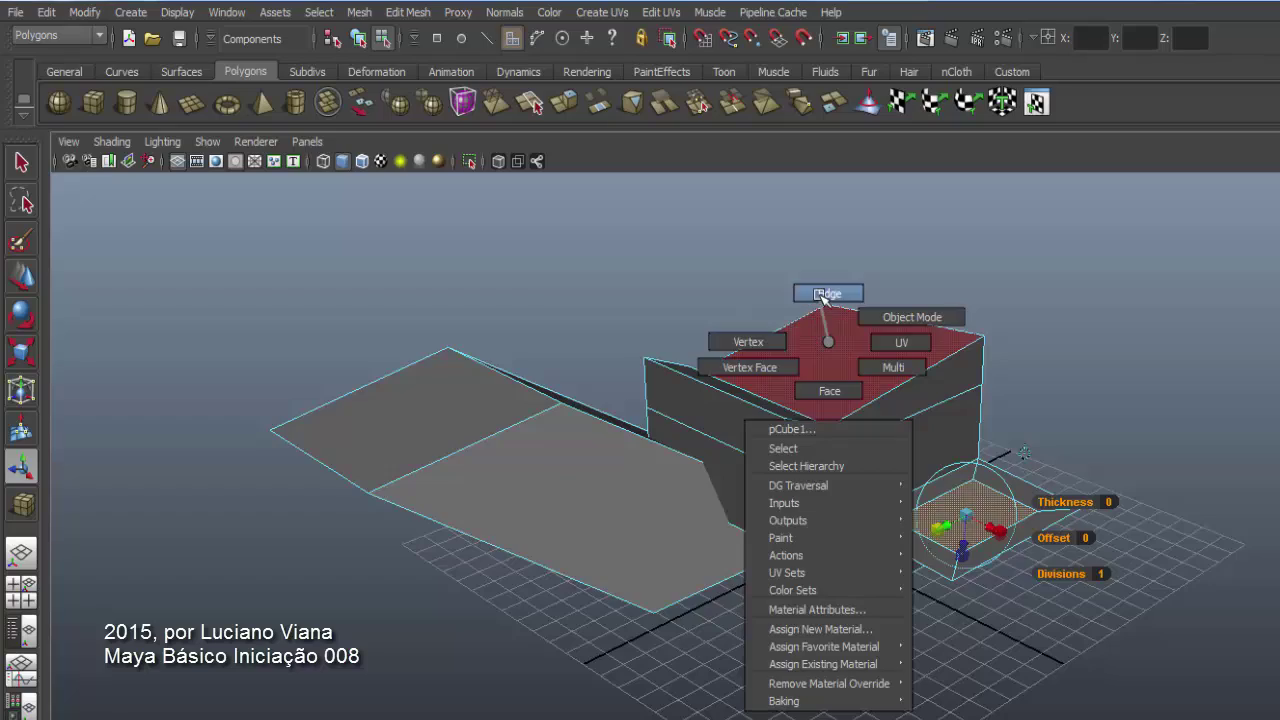